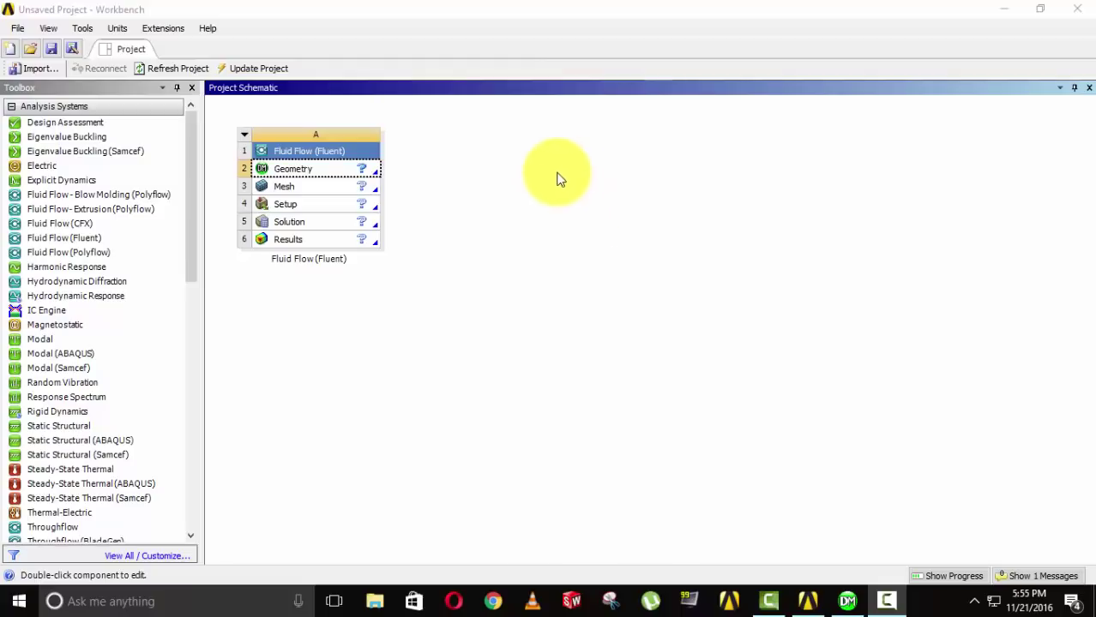
# Select the Geometry cell (A2) of the Fluid Flow (Fluent) system in the Project Schematic.
pyautogui.click(337, 174)
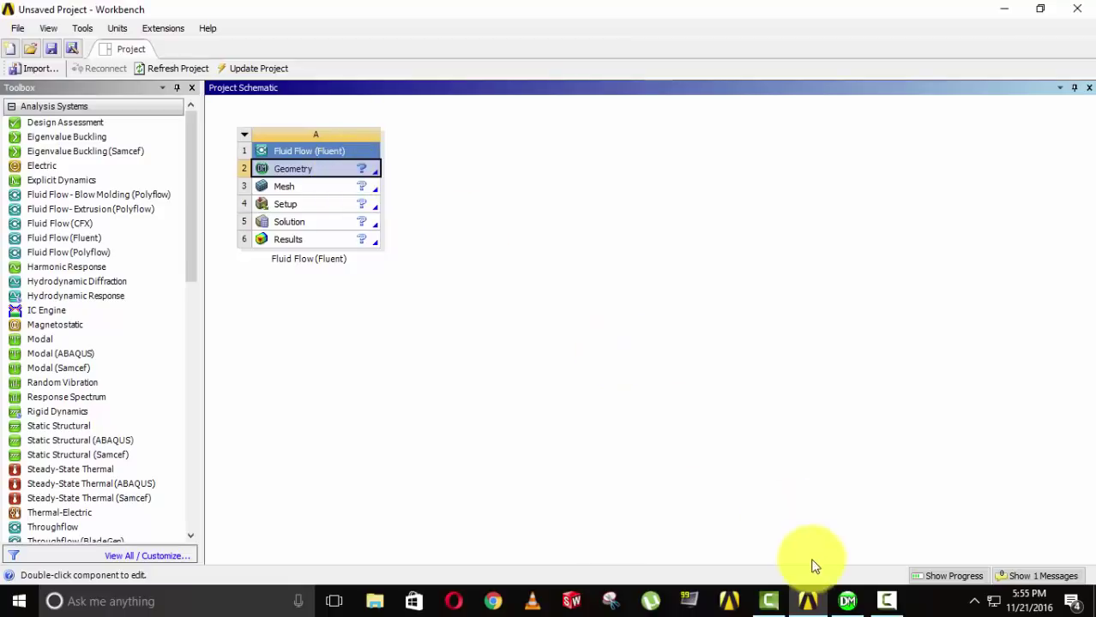
# Import the external geometry file windmill1 from Documents into DesignModeler.
pyautogui.click(847, 601)
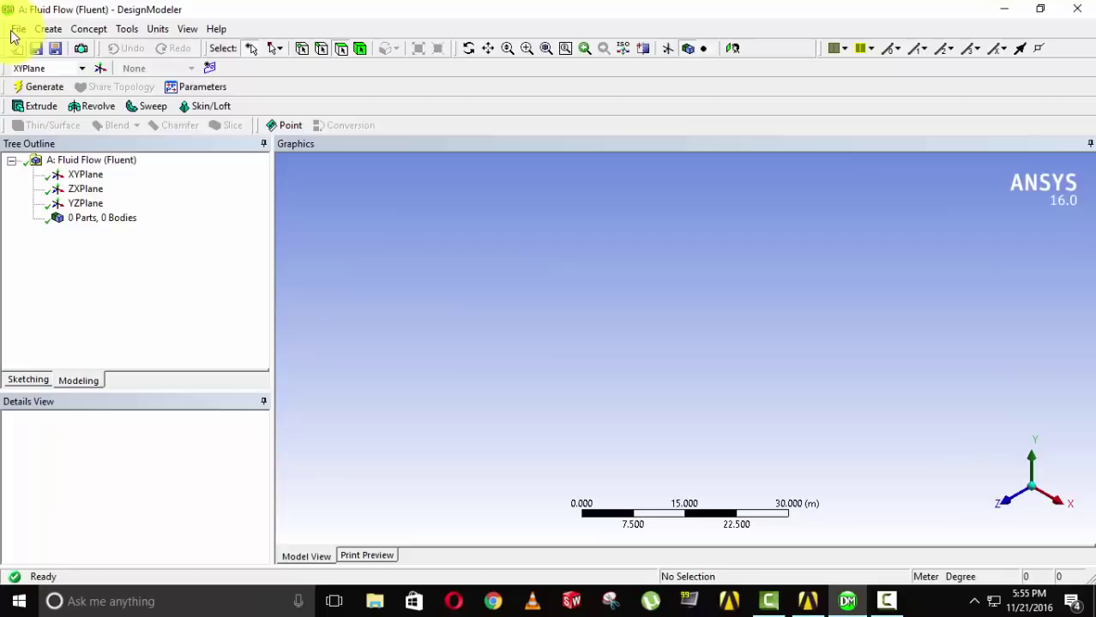
pyautogui.click(17, 30)
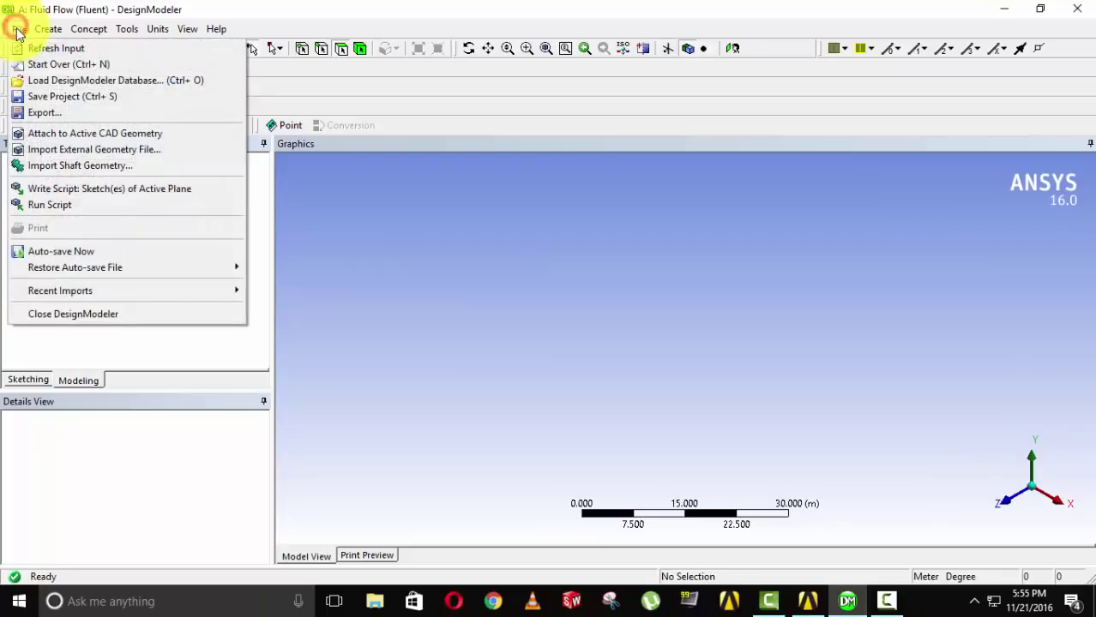
pyautogui.click(43, 149)
pyautogui.scroll(-8, 497, 249)
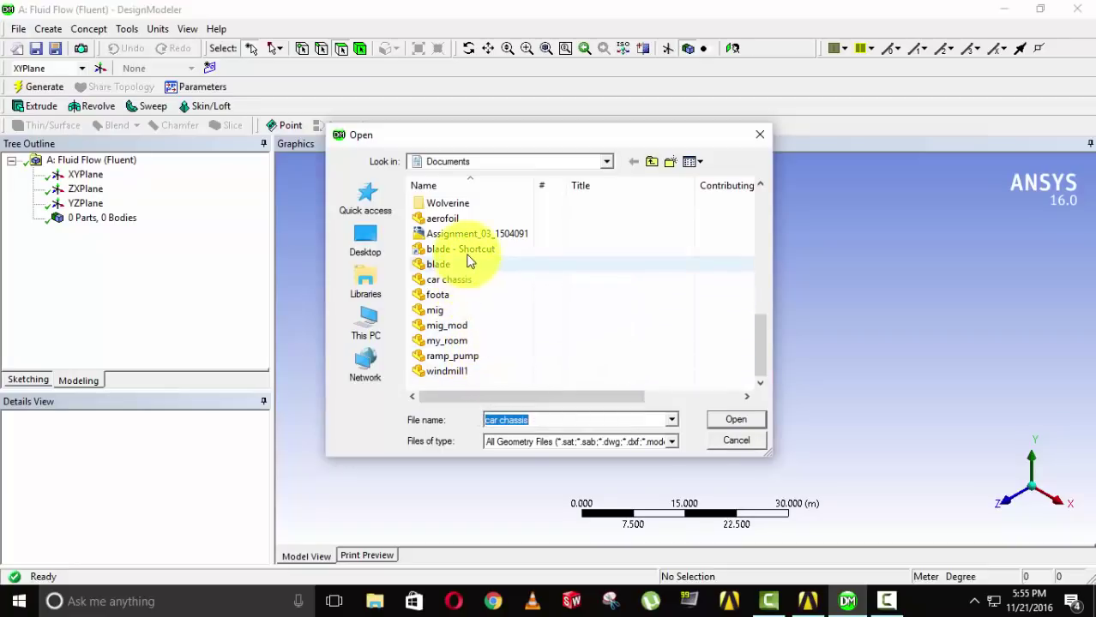
pyautogui.click(460, 371)
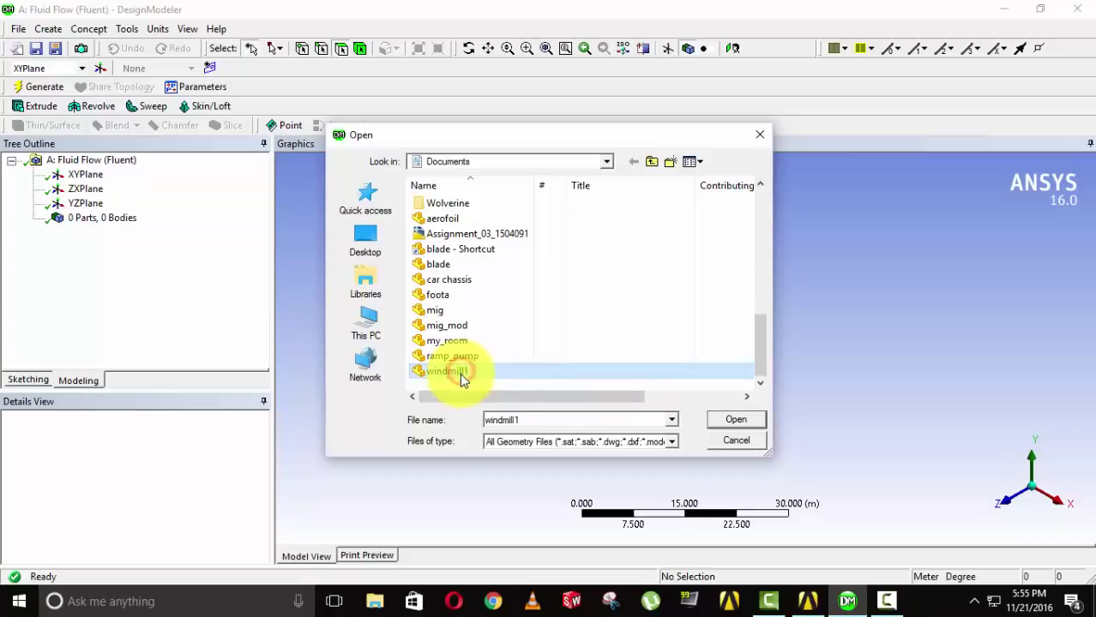
pyautogui.click(723, 421)
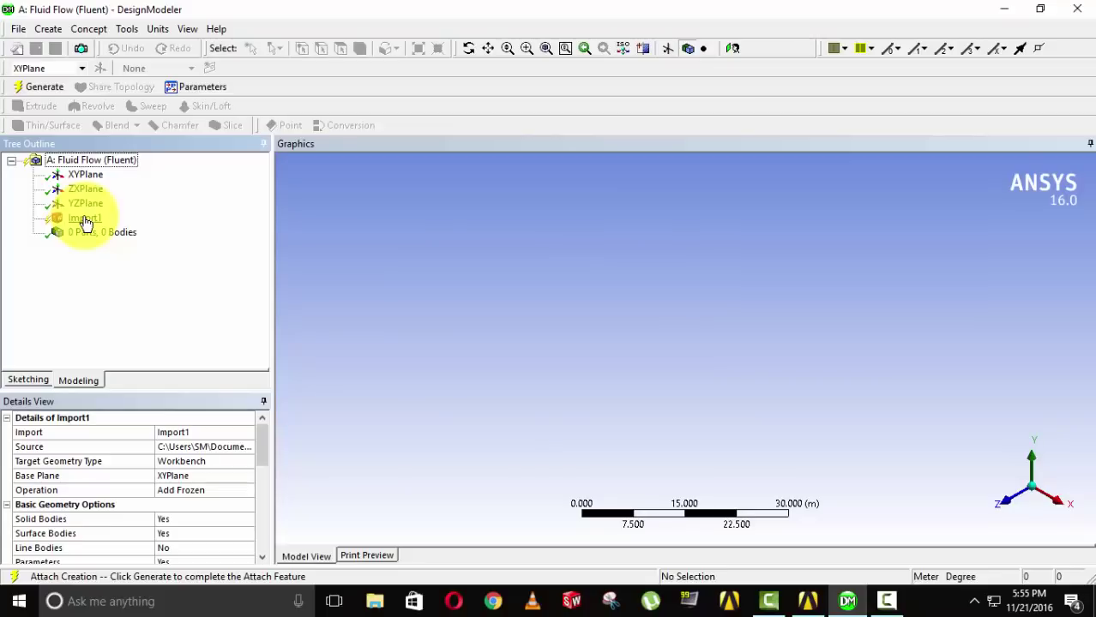
# Generate the Import1 feature to produce 1 part with 5 bodies.
pyautogui.rightClick(84, 222)
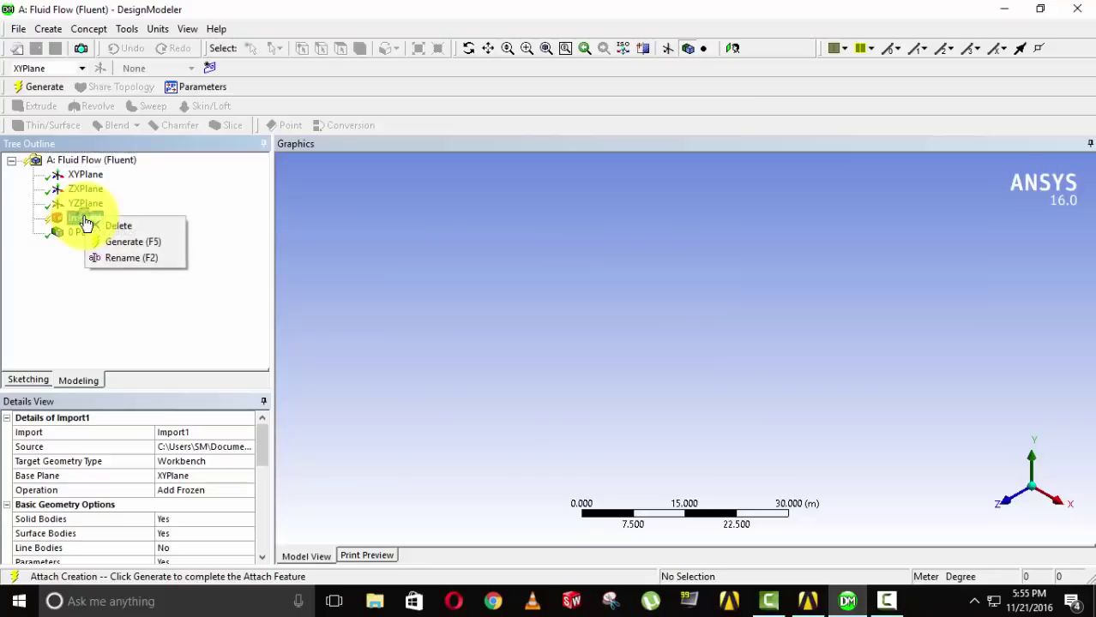
pyautogui.click(135, 244)
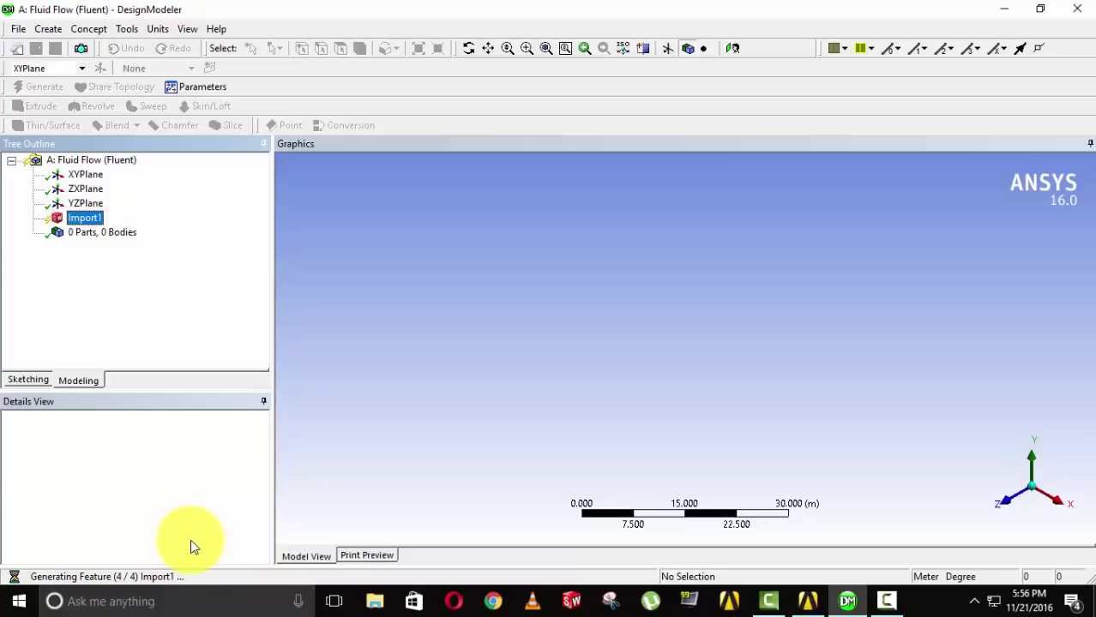
pyautogui.click(889, 604)
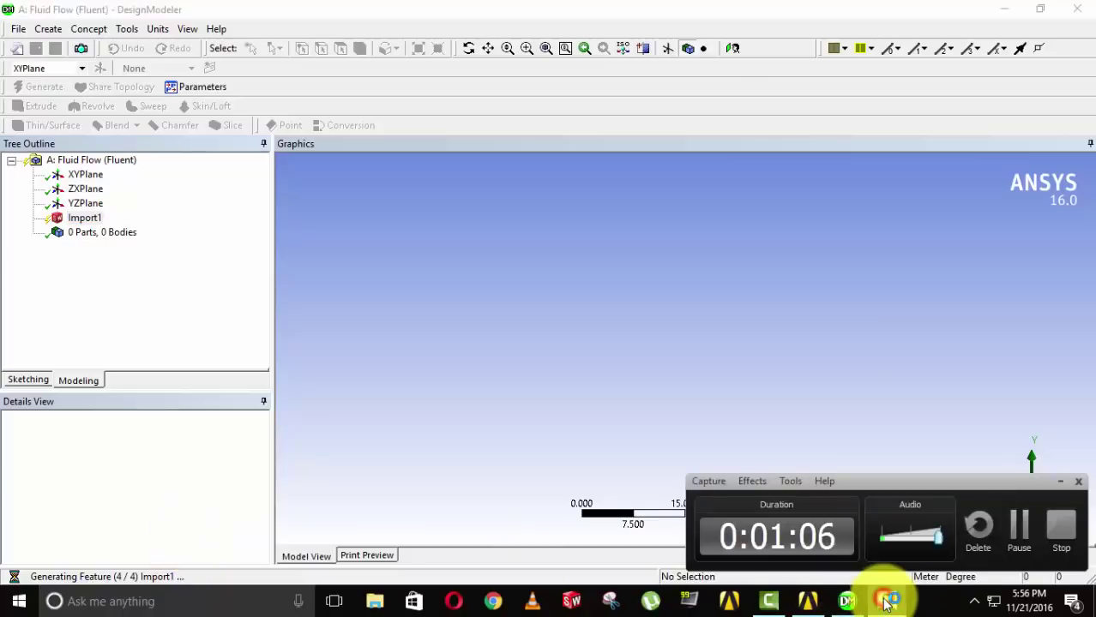
pyautogui.click(1023, 523)
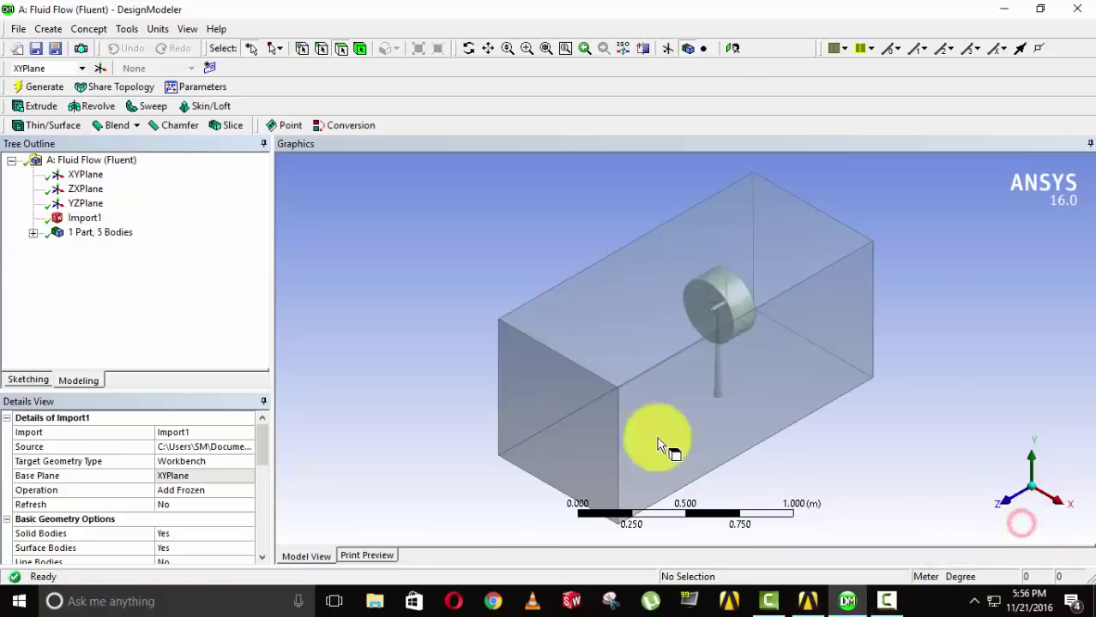
# Orbit and zoom the view to inspect the turbine and enclosure box from several sides.
pyautogui.moveTo(778, 421); pyautogui.dragTo(362, 455, button='middle')
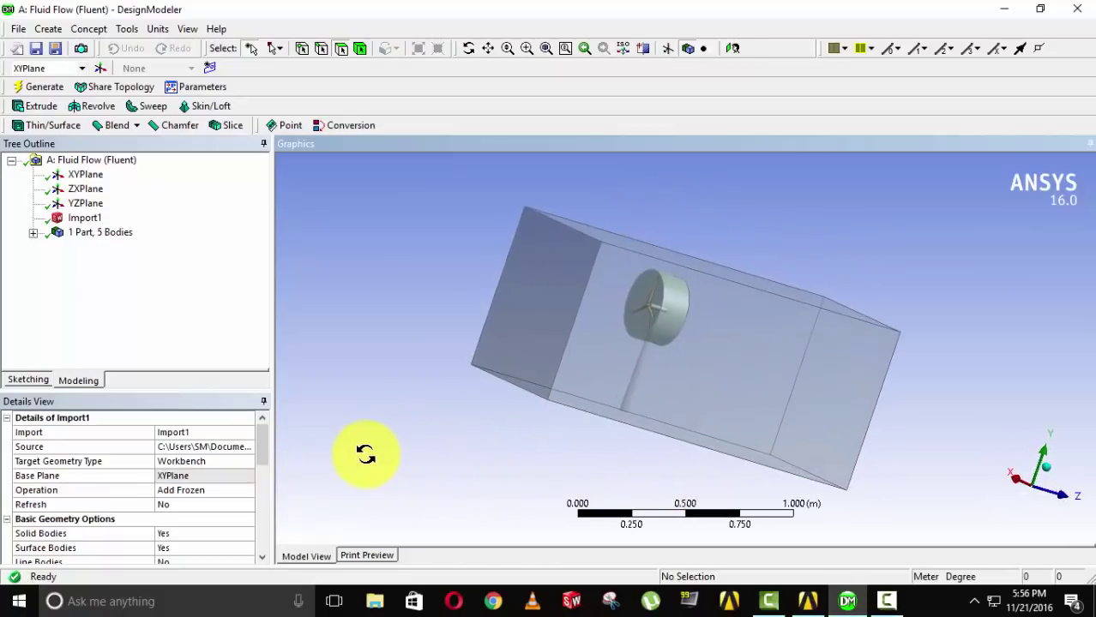
pyautogui.scroll(5, 566, 354)
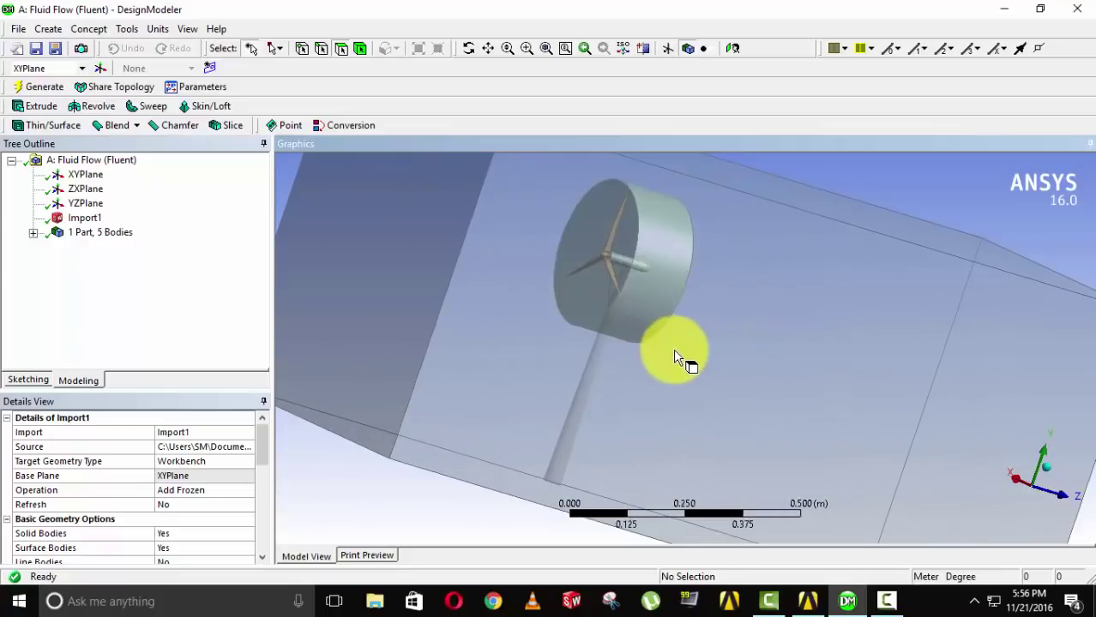
pyautogui.moveTo(685, 362); pyautogui.dragTo(795, 435, button='middle')
pyautogui.scroll(-5, 789, 436)
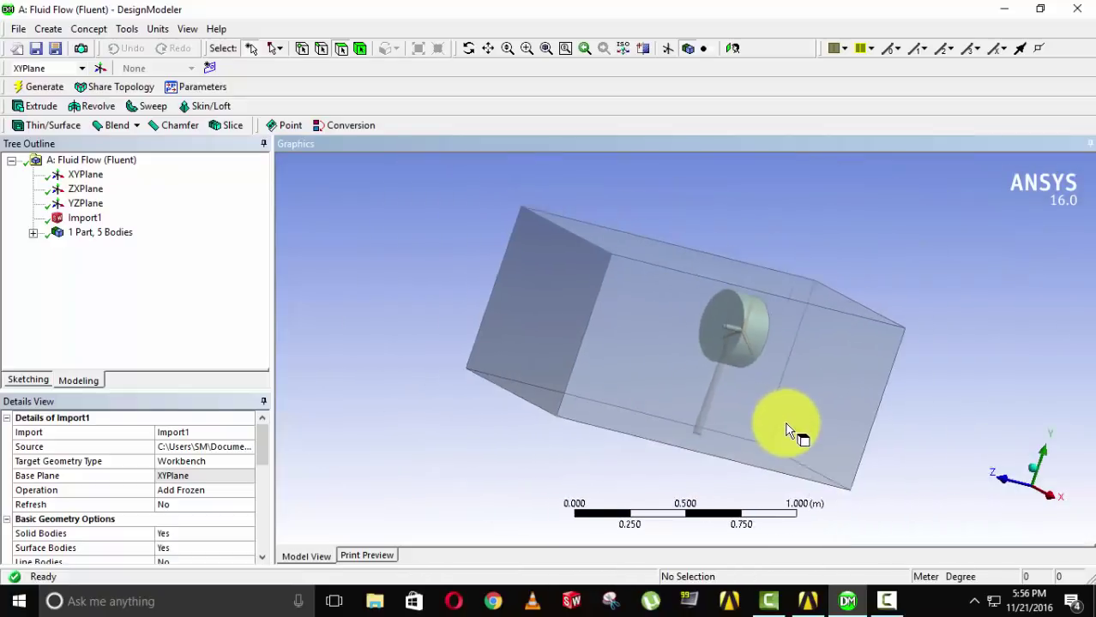
pyautogui.moveTo(854, 369); pyautogui.dragTo(487, 328, button='middle')
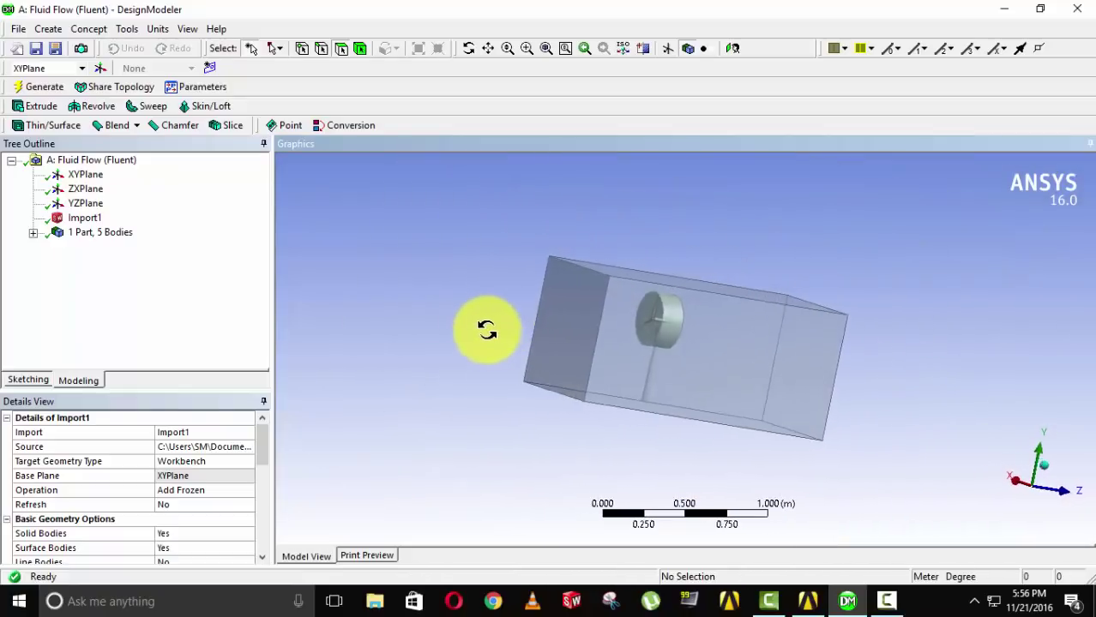
pyautogui.moveTo(653, 348); pyautogui.dragTo(190, 283, button='middle')
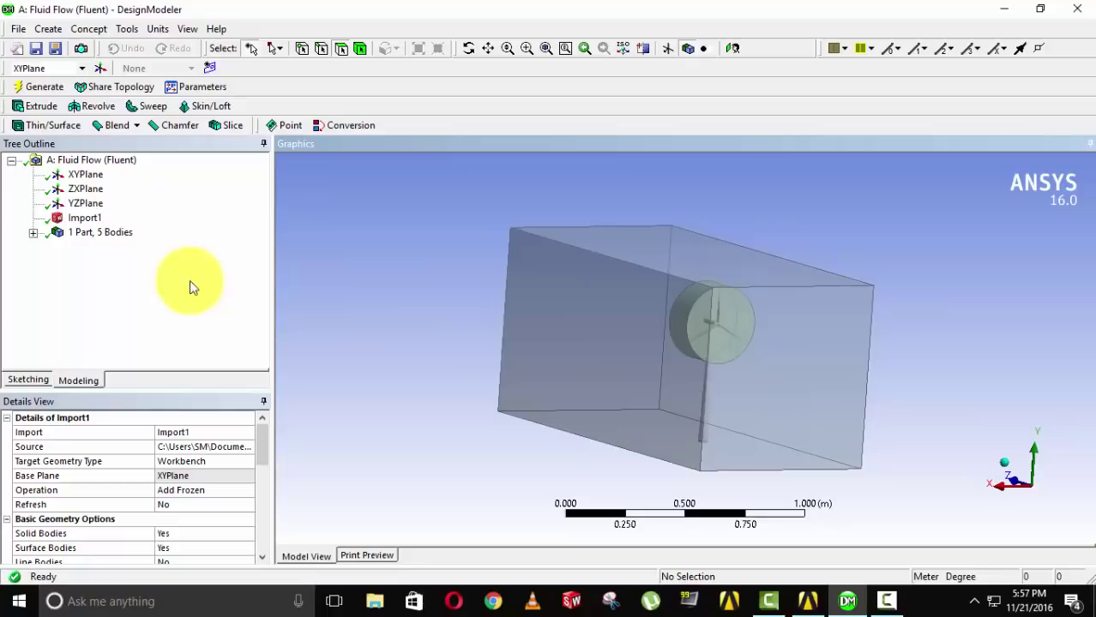
pyautogui.scroll(-1, 683, 325)
pyautogui.scroll(3, 702, 335)
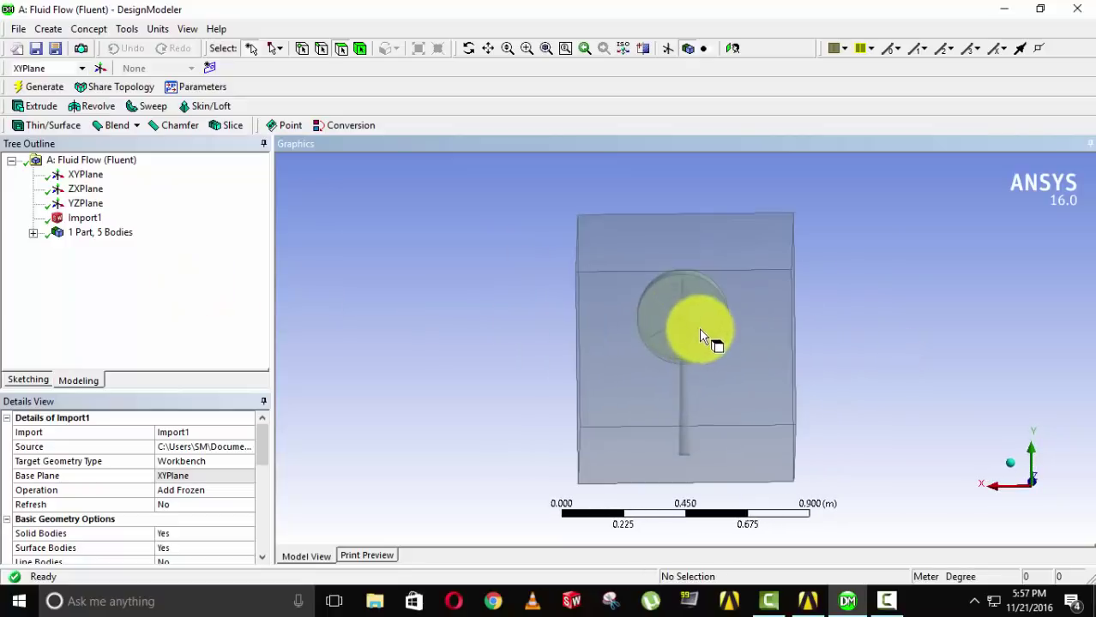
pyautogui.moveTo(827, 352); pyautogui.dragTo(861, 391, button='middle')
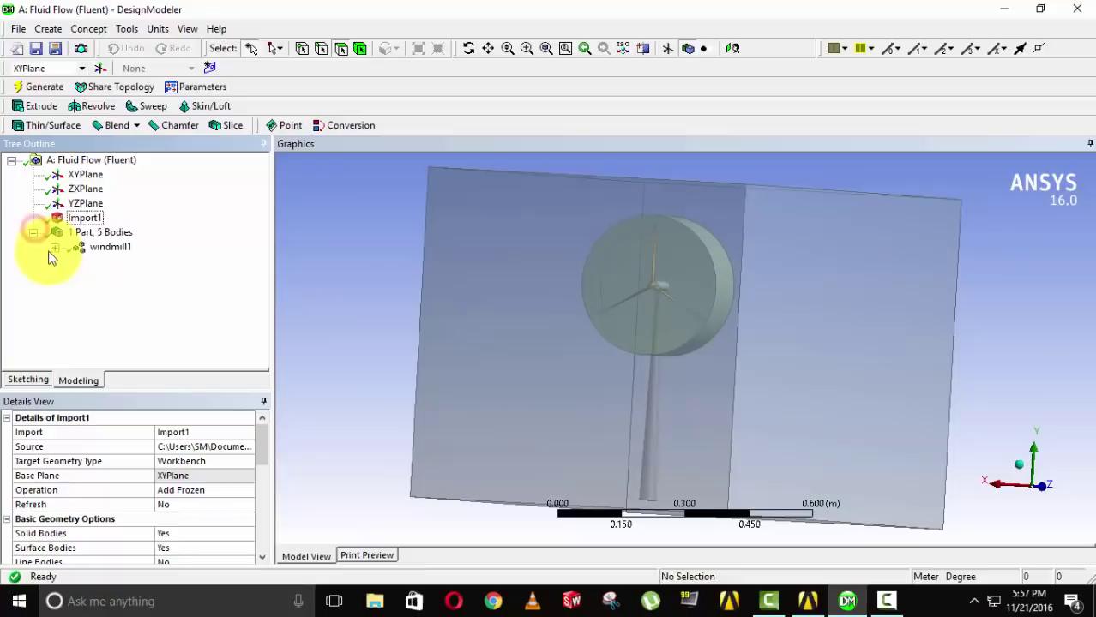
# Suppress the Boss-Extrude10 disc body in windmill1, exposing the three-bladed turbine.
pyautogui.click(54, 247)
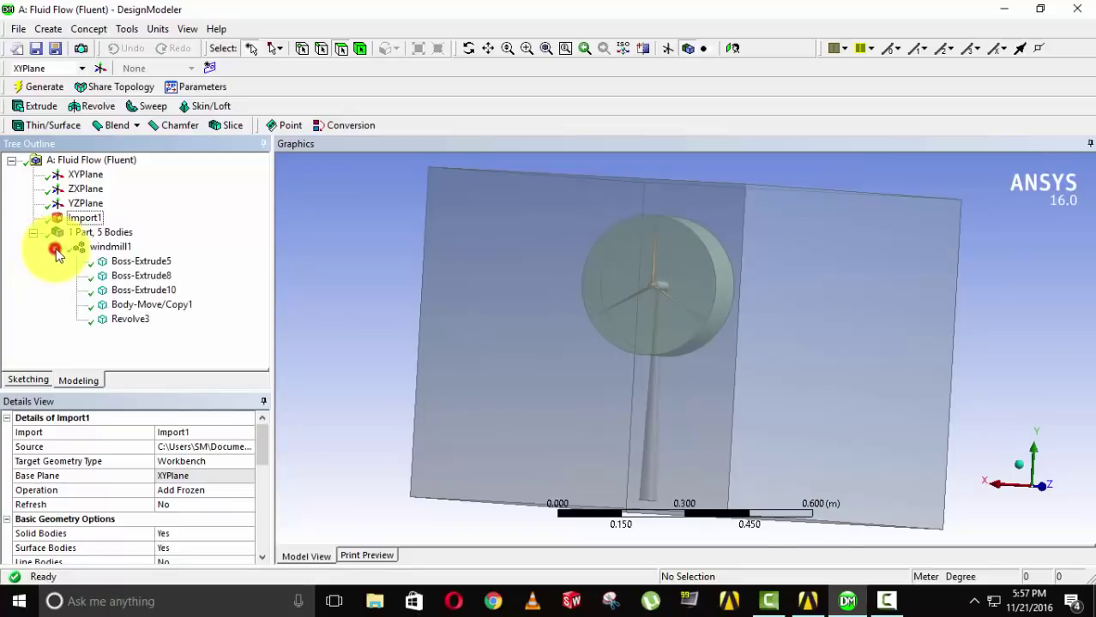
pyautogui.rightClick(158, 263)
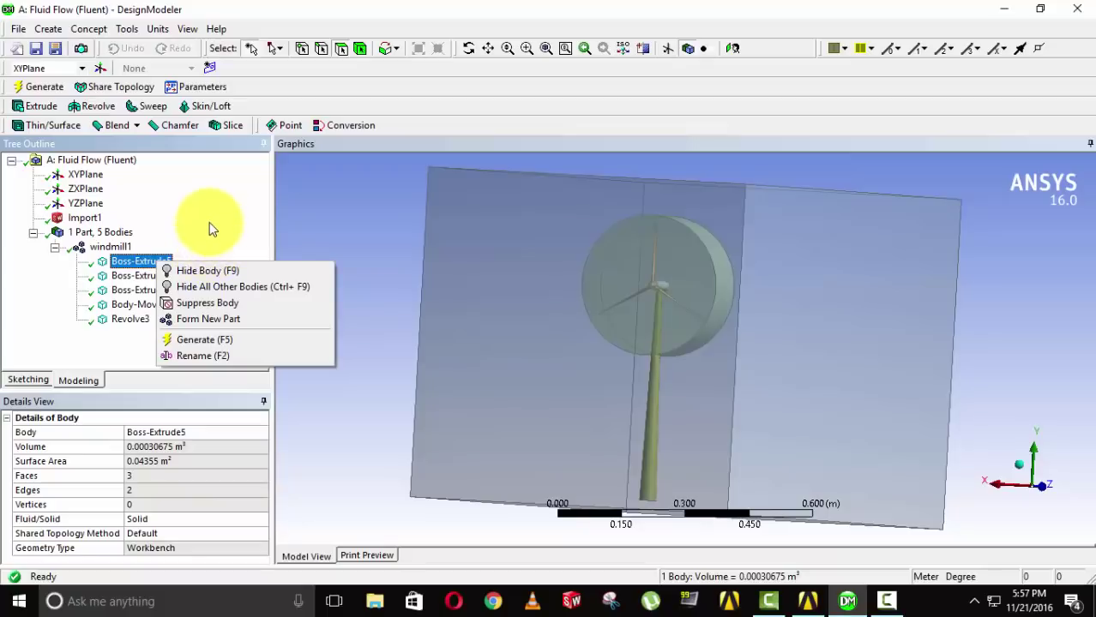
pyautogui.click(210, 223)
pyautogui.click(163, 291)
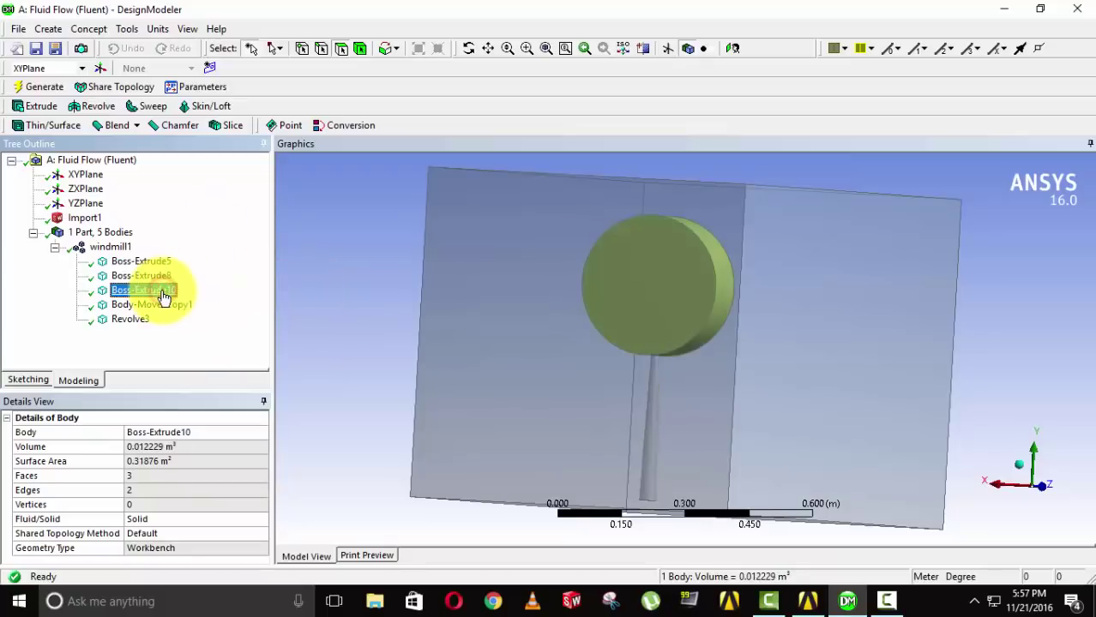
pyautogui.rightClick(163, 295)
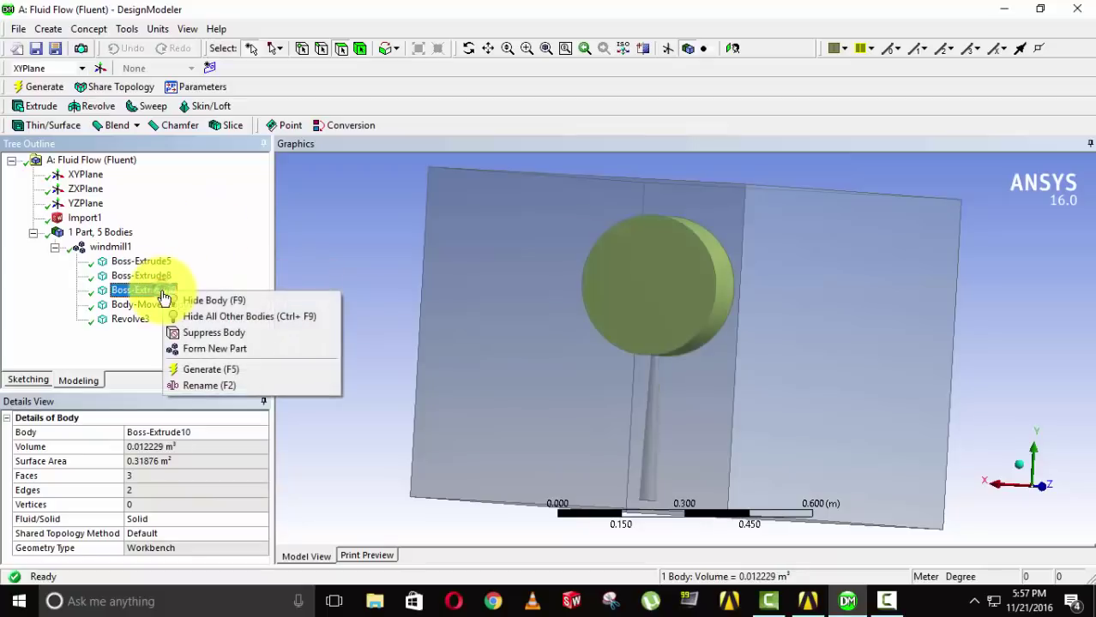
pyautogui.click(209, 333)
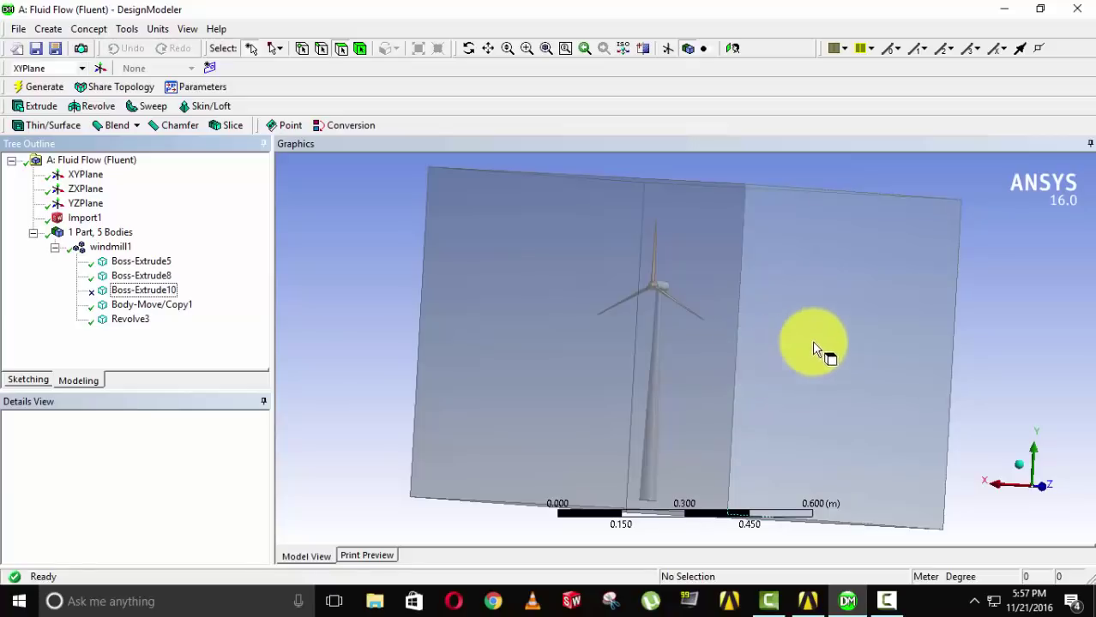
pyautogui.moveTo(973, 323); pyautogui.dragTo(228, 270, button='middle')
pyautogui.moveTo(756, 347); pyautogui.dragTo(805, 320, button='middle')
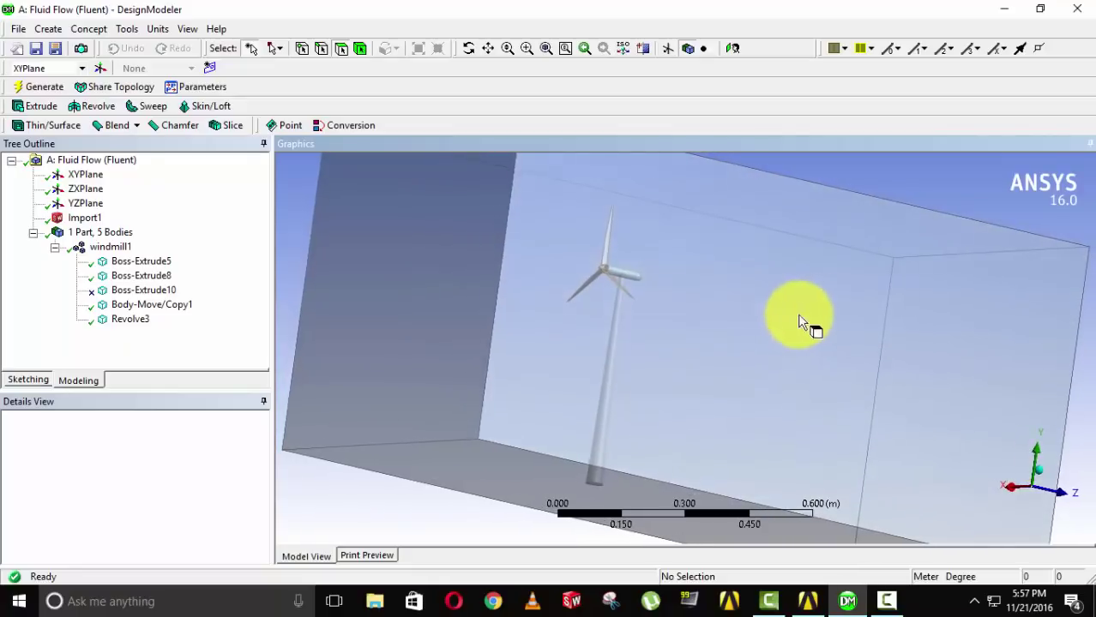
pyautogui.click(883, 601)
pyautogui.click(886, 603)
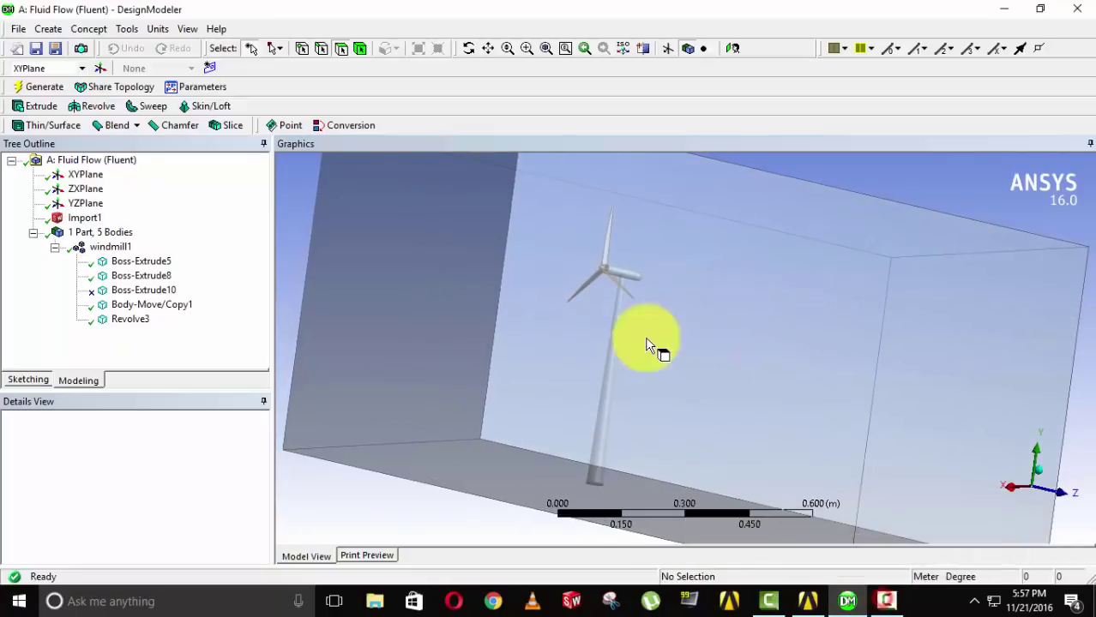
pyautogui.moveTo(379, 348); pyautogui.dragTo(526, 385, button='middle')
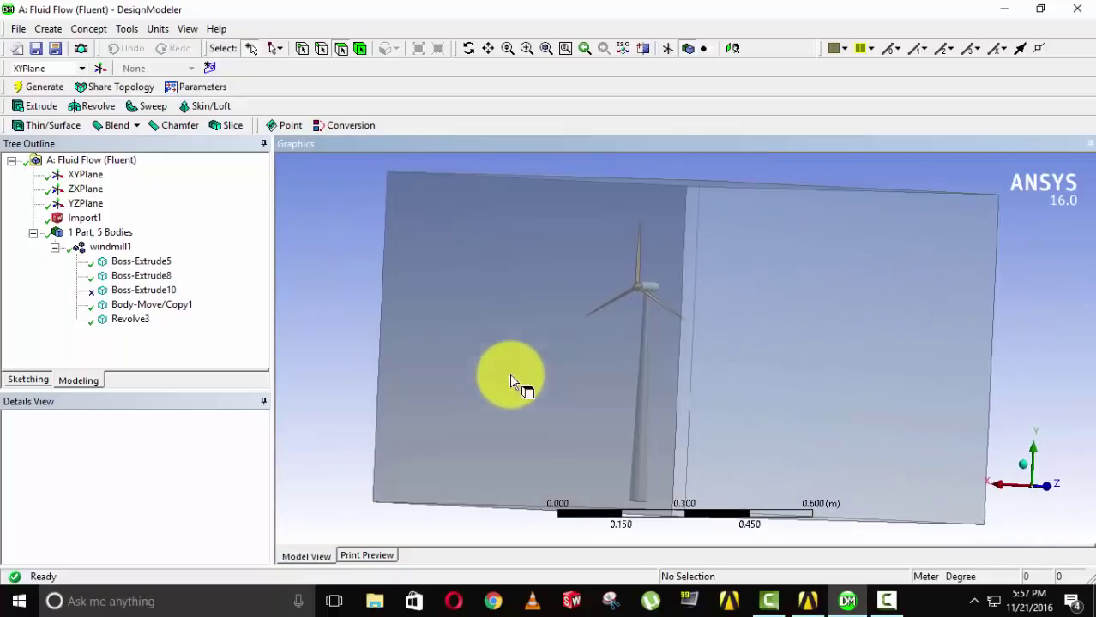
# Save the project as windmill3, then launch meshing from the Mesh cell (A3).
pyautogui.click(35, 48)
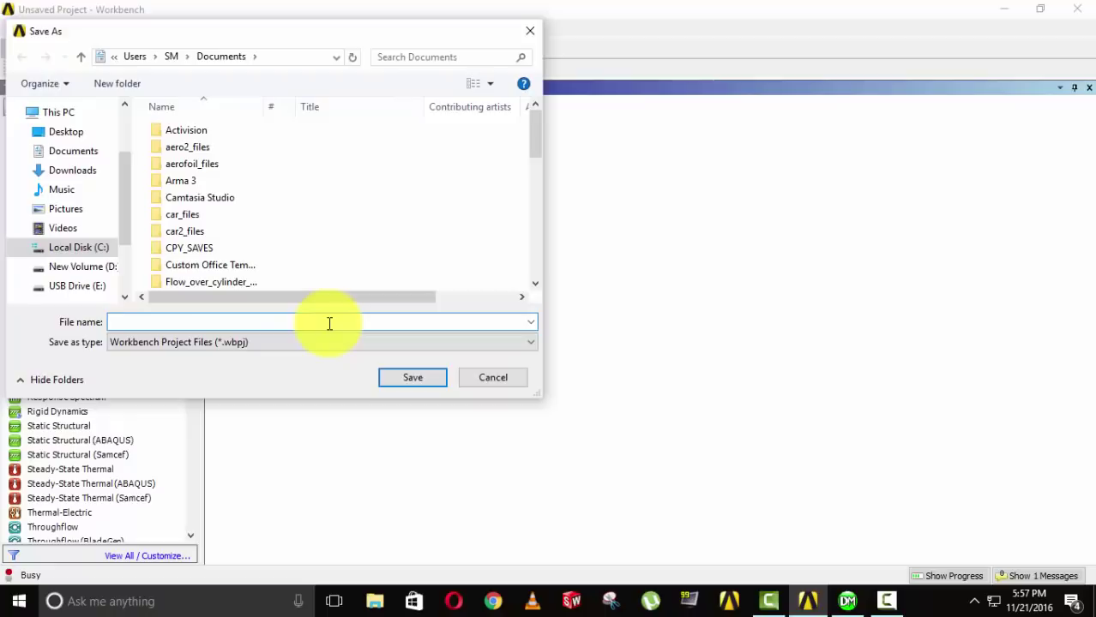
pyautogui.write('windmi')
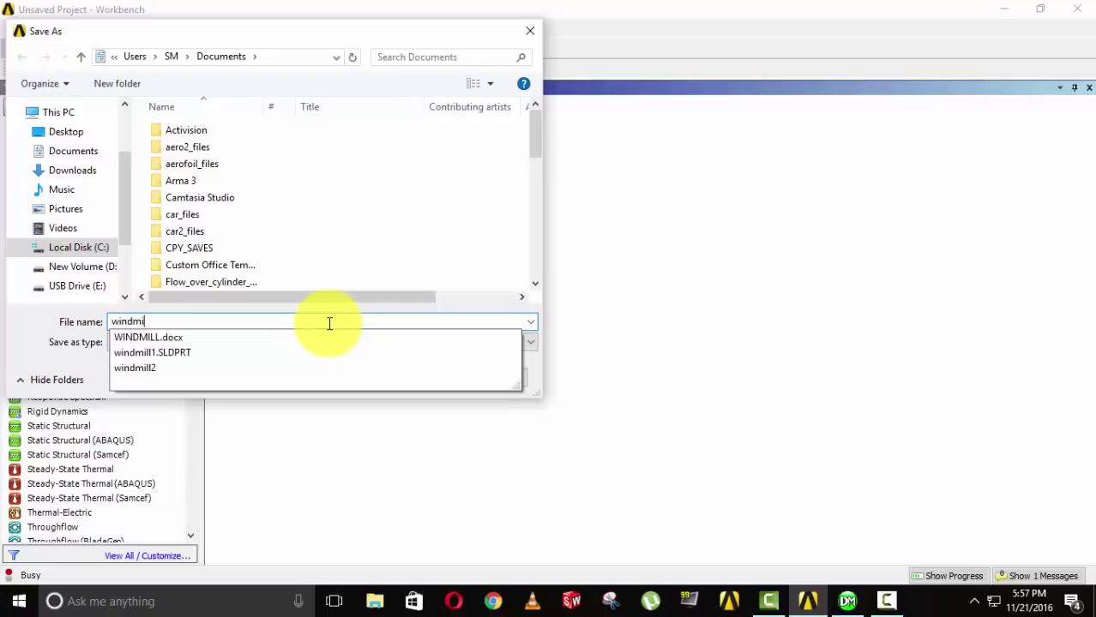
pyautogui.write('ll3')
pyautogui.press('Return')
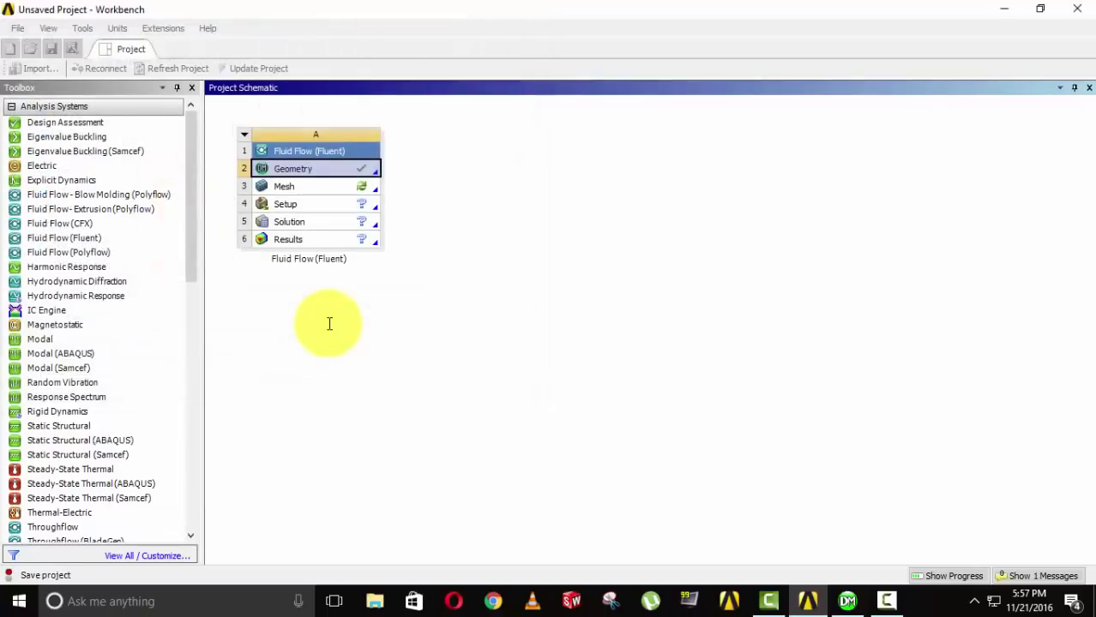
pyautogui.doubleClick(337, 190)
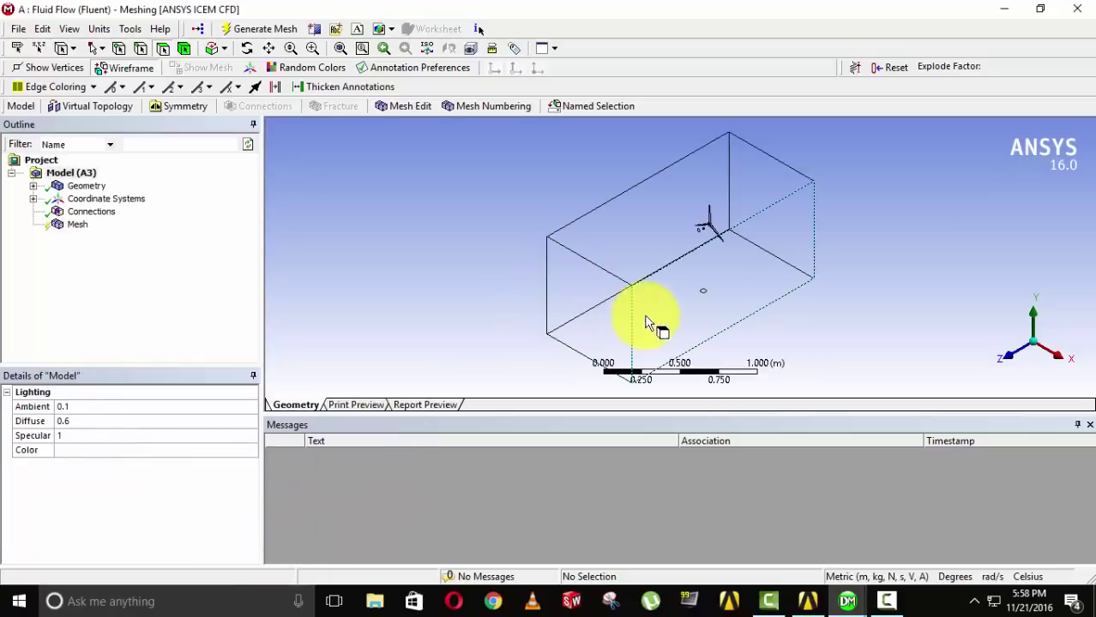
# Show the Mesh details with CFD physics and Fluent solver preference.
pyautogui.moveTo(717, 300); pyautogui.dragTo(635, 342, button='middle')
pyautogui.click(78, 224)
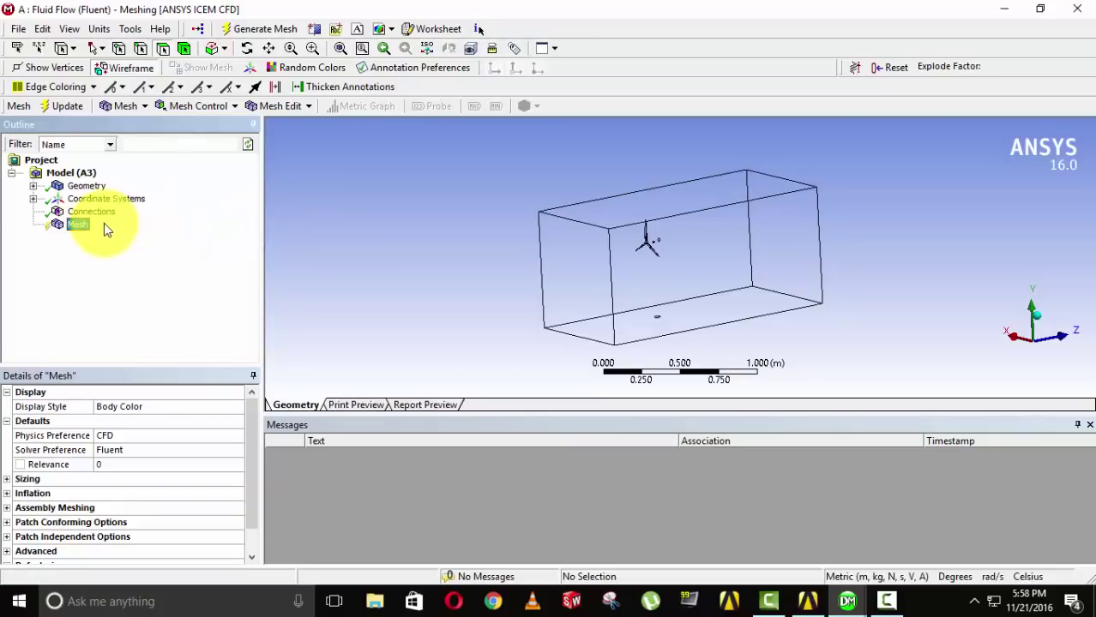
pyautogui.click(62, 106)
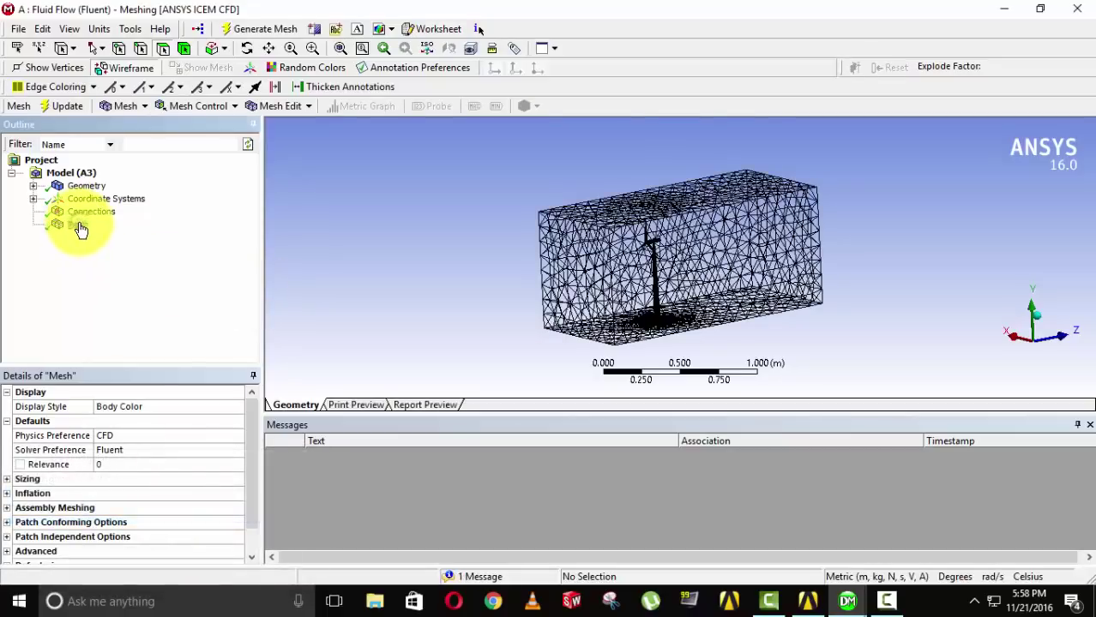
pyautogui.rightClick(80, 228)
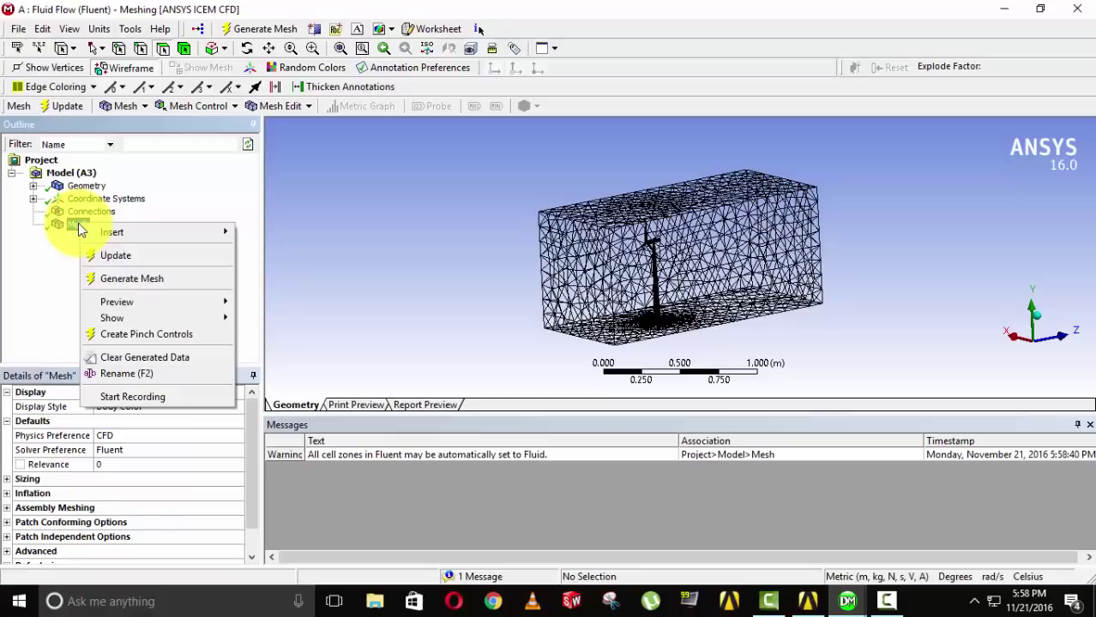
pyautogui.click(352, 222)
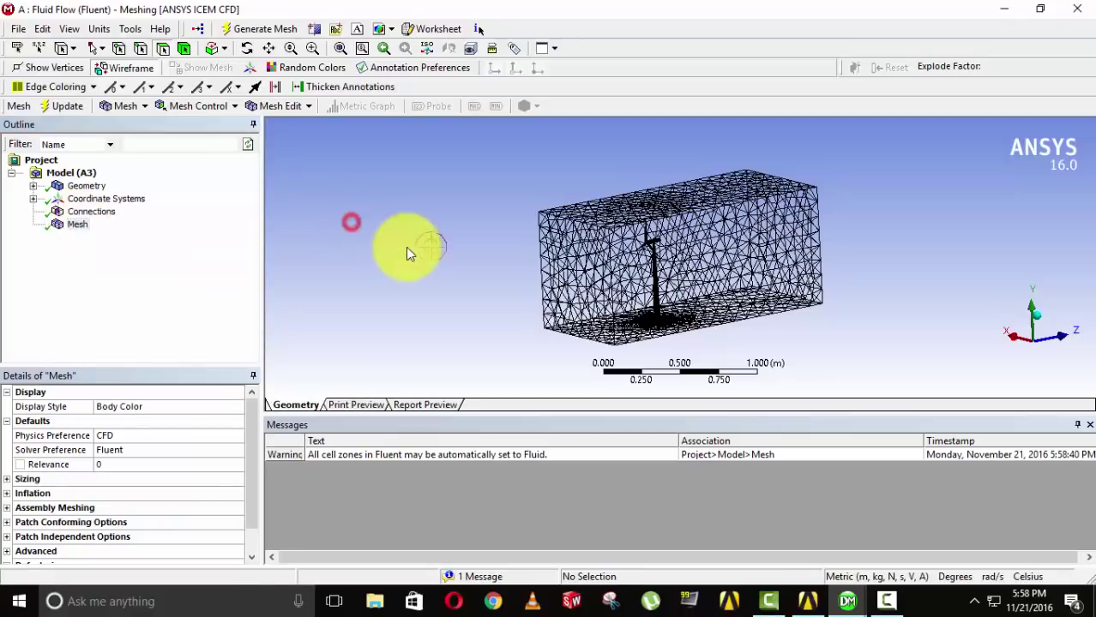
pyautogui.moveTo(410, 256); pyautogui.dragTo(375, 262, button='middle')
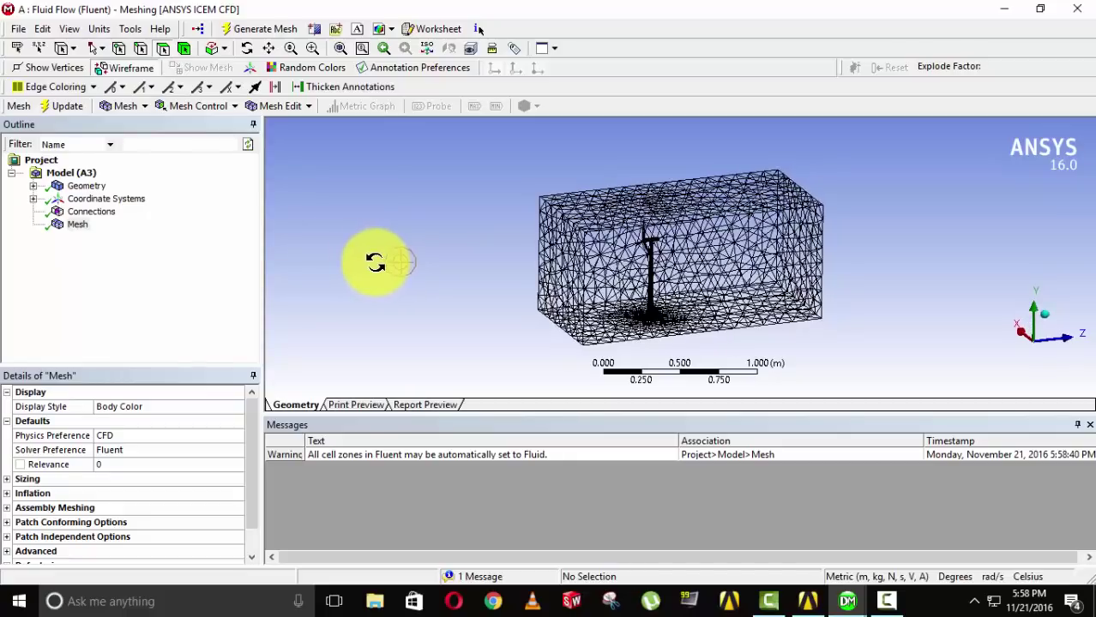
pyautogui.moveTo(421, 318); pyautogui.dragTo(451, 298, button='middle')
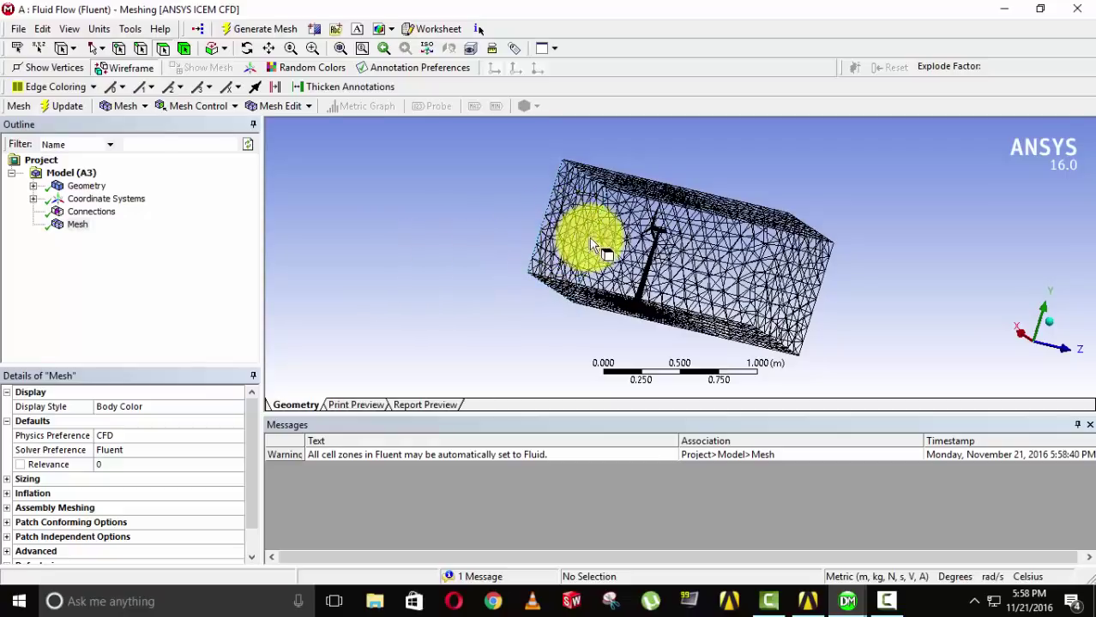
# Create a named selection 'inlet' on the front end face of the enclosure.
pyautogui.click(577, 218)
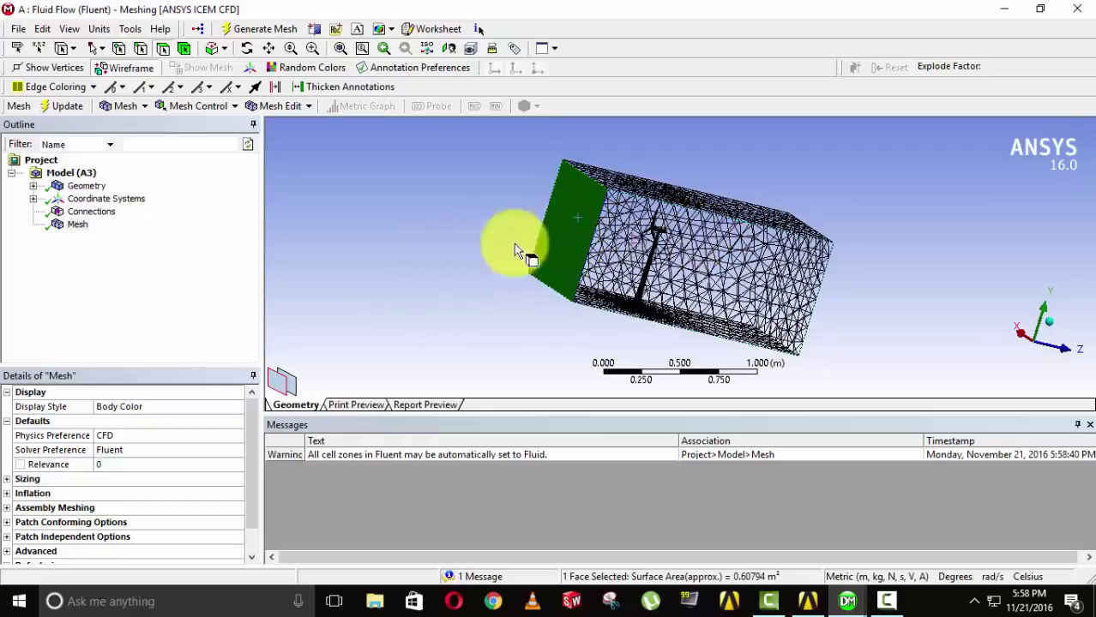
pyautogui.rightClick(560, 239)
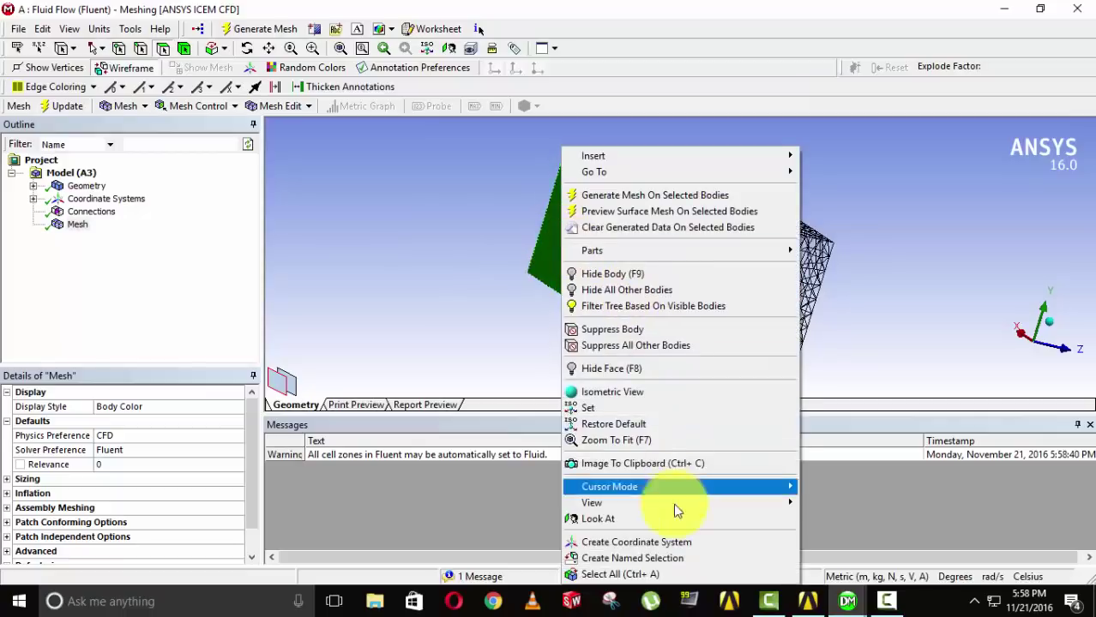
pyautogui.click(673, 559)
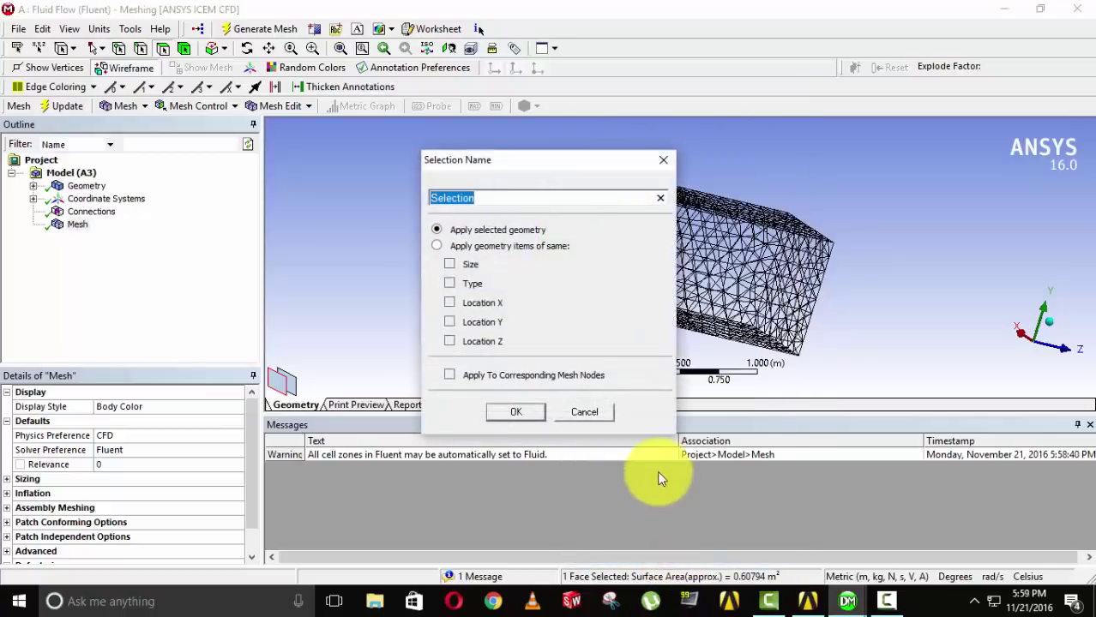
pyautogui.write('inlet')
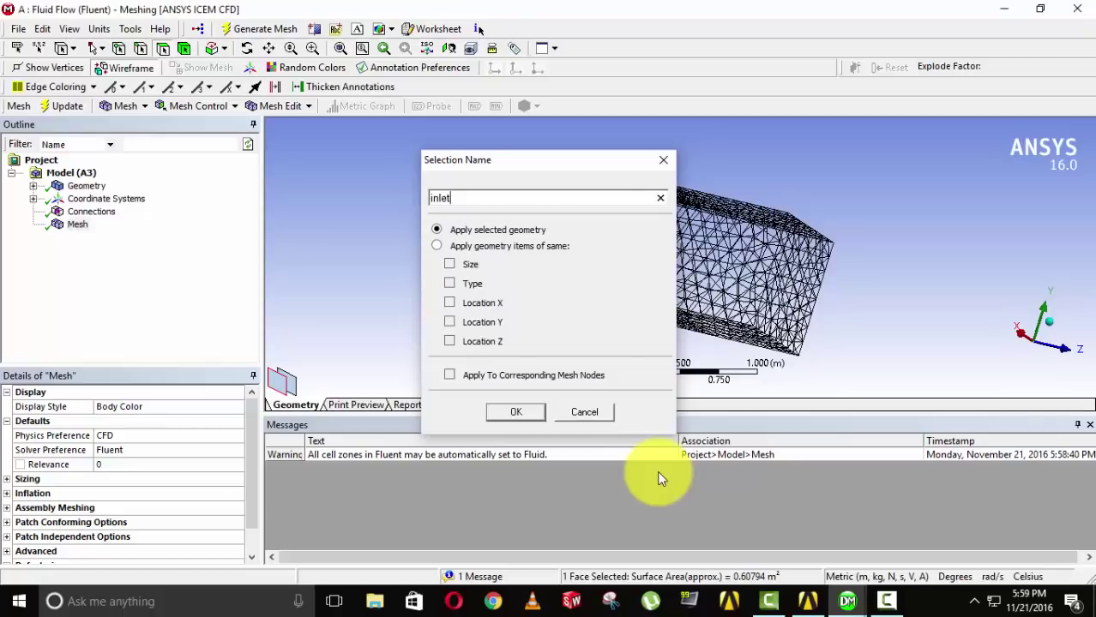
pyautogui.press('Return')
# Create a named selection 'outlet' on the opposite end face.
pyautogui.moveTo(767, 128); pyautogui.dragTo(722, 251, button='middle')
pyautogui.click(723, 251)
pyautogui.rightClick(766, 231)
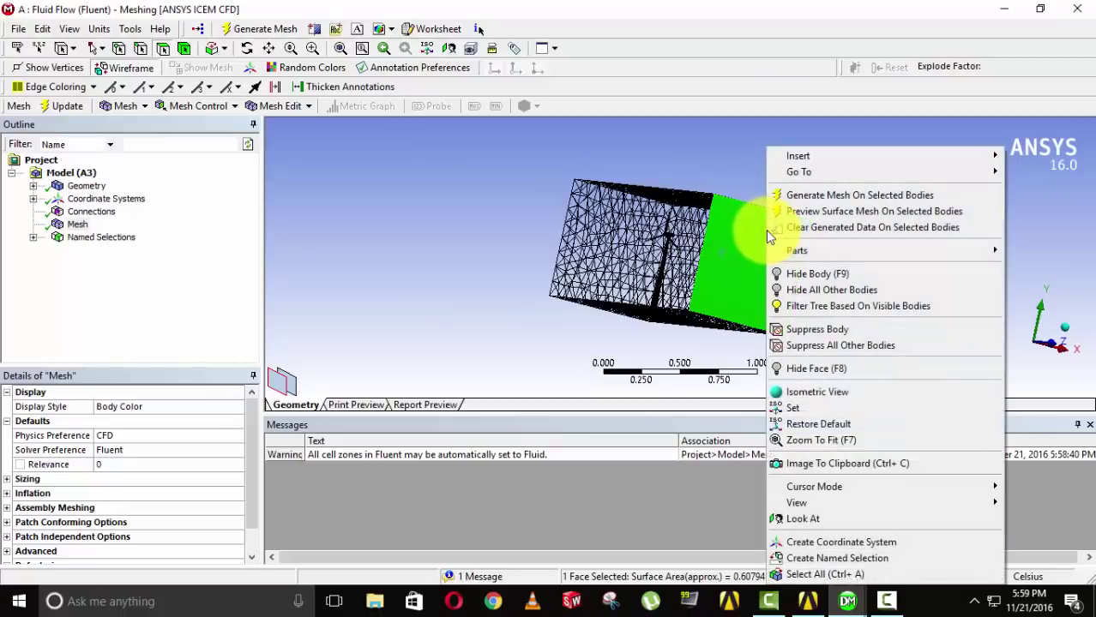
pyautogui.click(830, 559)
pyautogui.write('outlet')
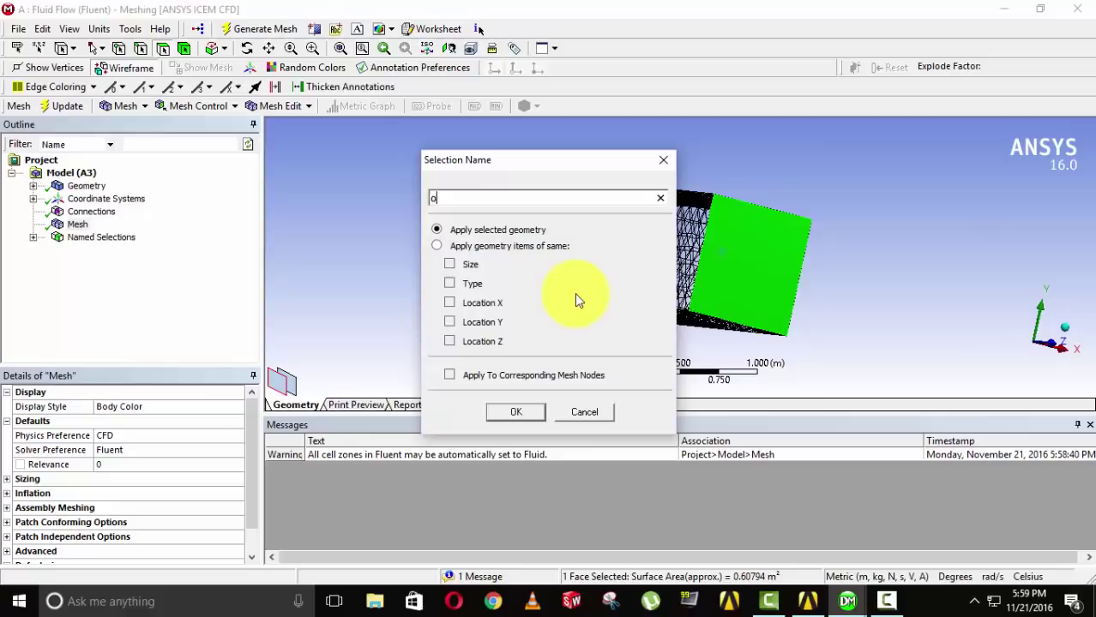
pyautogui.press('Return')
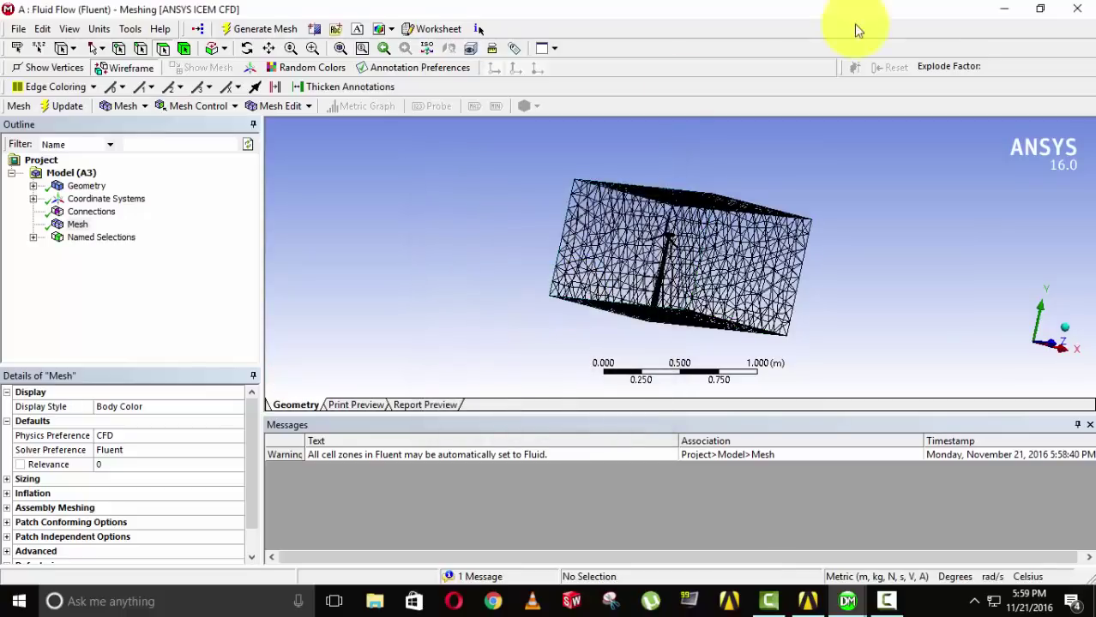
# Name the four side faces 'spshearwall' and expand Named Selections to check them.
pyautogui.moveTo(465, 264); pyautogui.dragTo(495, 321, button='middle')
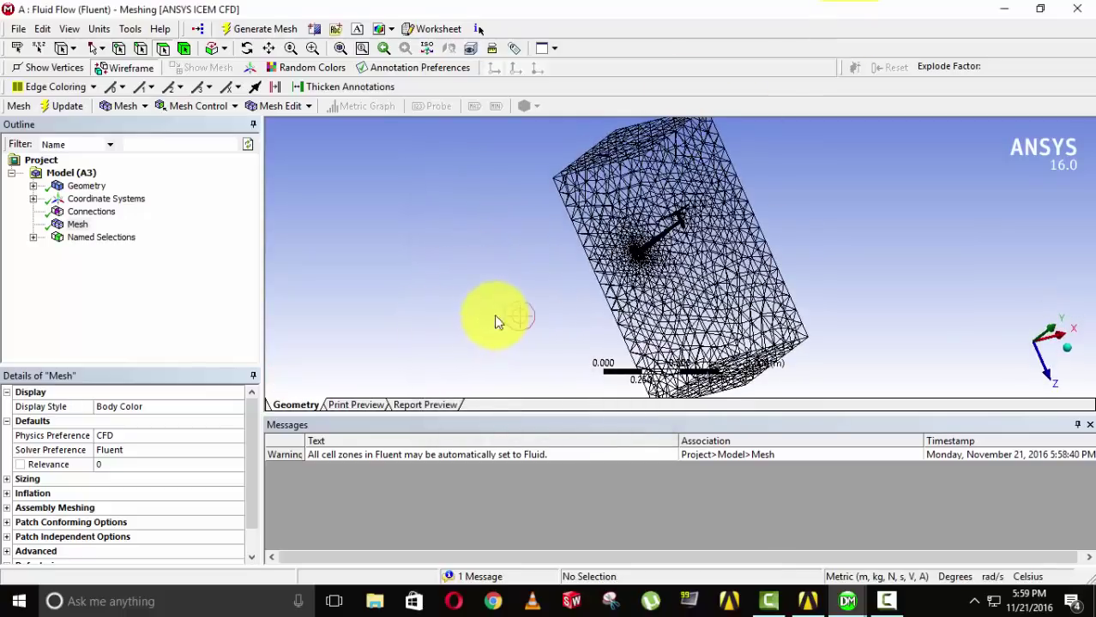
pyautogui.click(639, 244)
pyautogui.keyDown('ctrl'); pyautogui.click(708, 232); pyautogui.keyUp('ctrl')
pyautogui.moveTo(912, 214); pyautogui.dragTo(746, 221, button='middle')
pyautogui.keyDown('ctrl'); pyautogui.click(733, 213); pyautogui.keyUp('ctrl')
pyautogui.moveTo(897, 221); pyautogui.dragTo(614, 264, button='middle')
pyautogui.keyDown('ctrl'); pyautogui.click(623, 251); pyautogui.keyUp('ctrl')
pyautogui.moveTo(783, 269); pyautogui.dragTo(761, 278, button='middle')
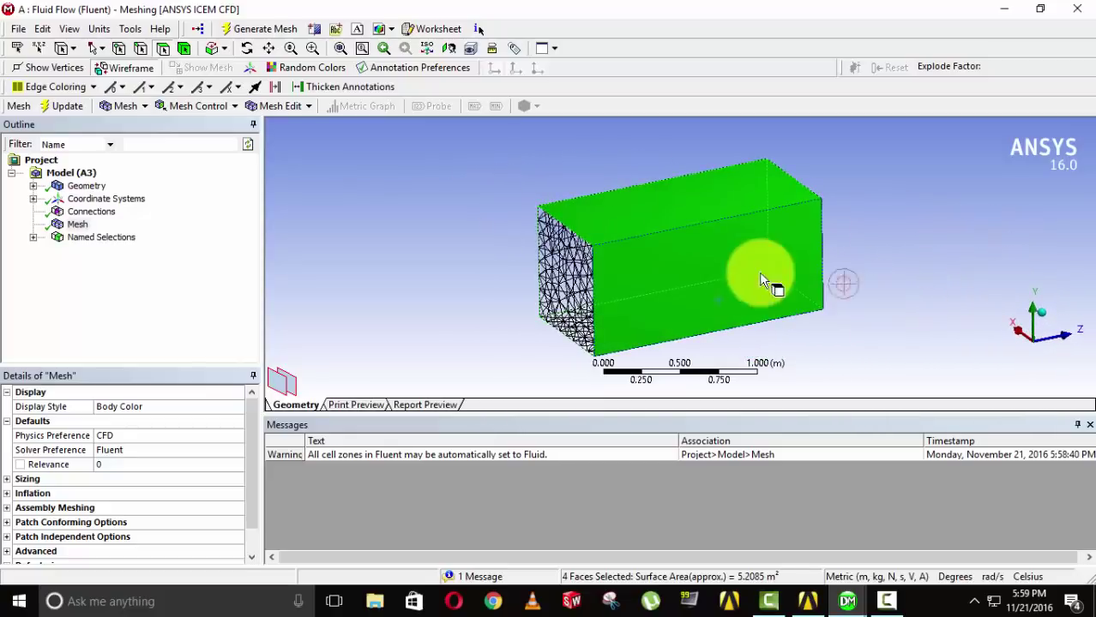
pyautogui.rightClick(715, 247)
pyautogui.click(771, 560)
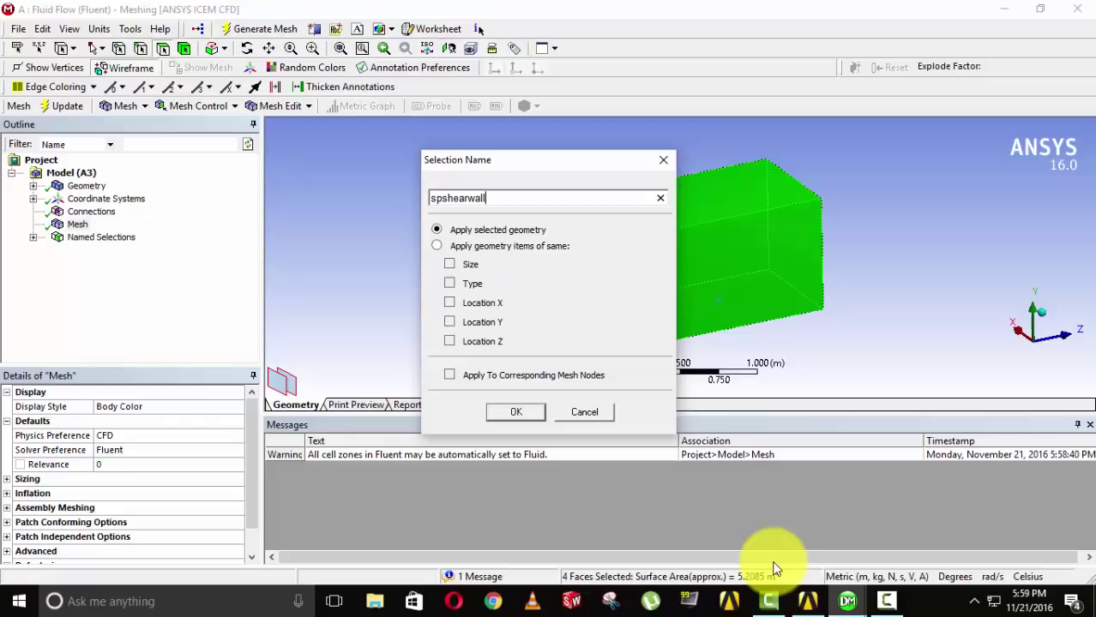
pyautogui.press('Return')
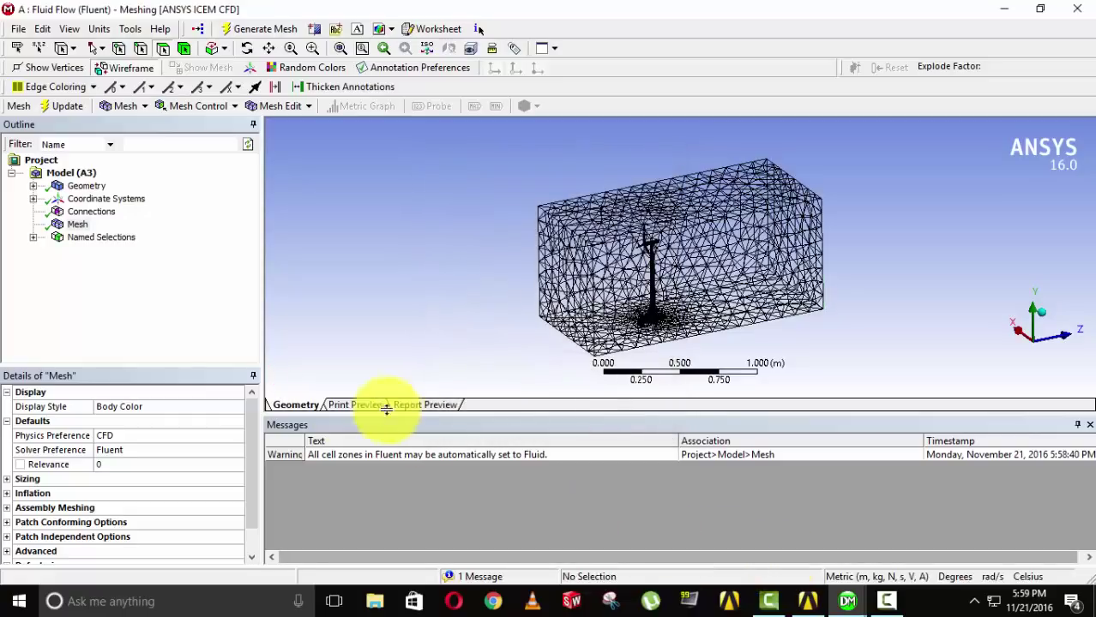
pyautogui.click(32, 237)
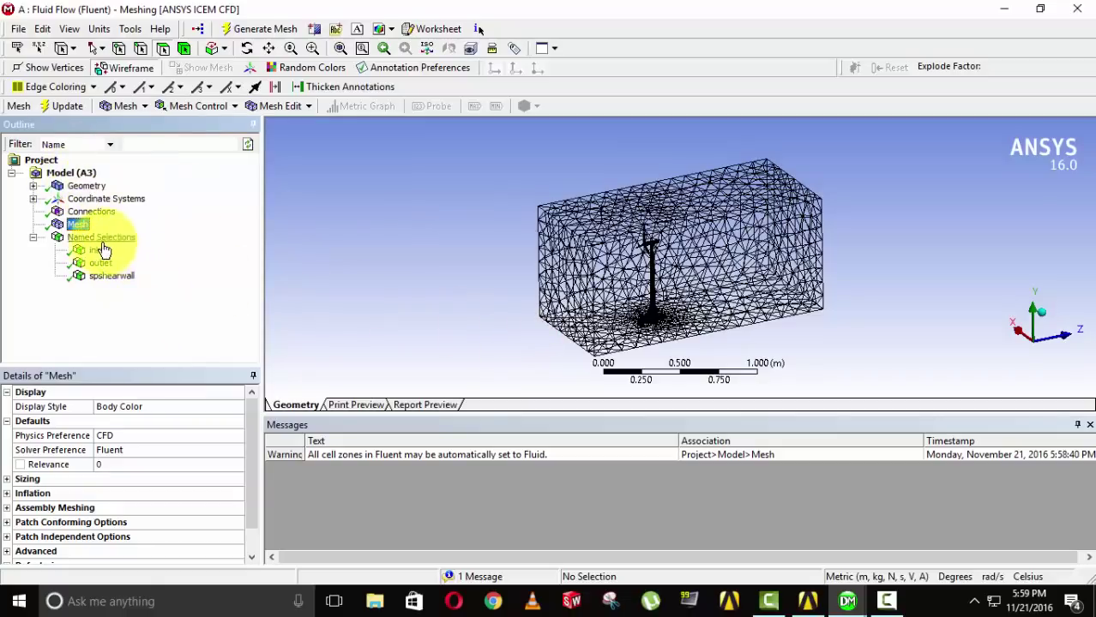
# Update the mesh, close Meshing, and run Update Project in Workbench.
pyautogui.click(68, 106)
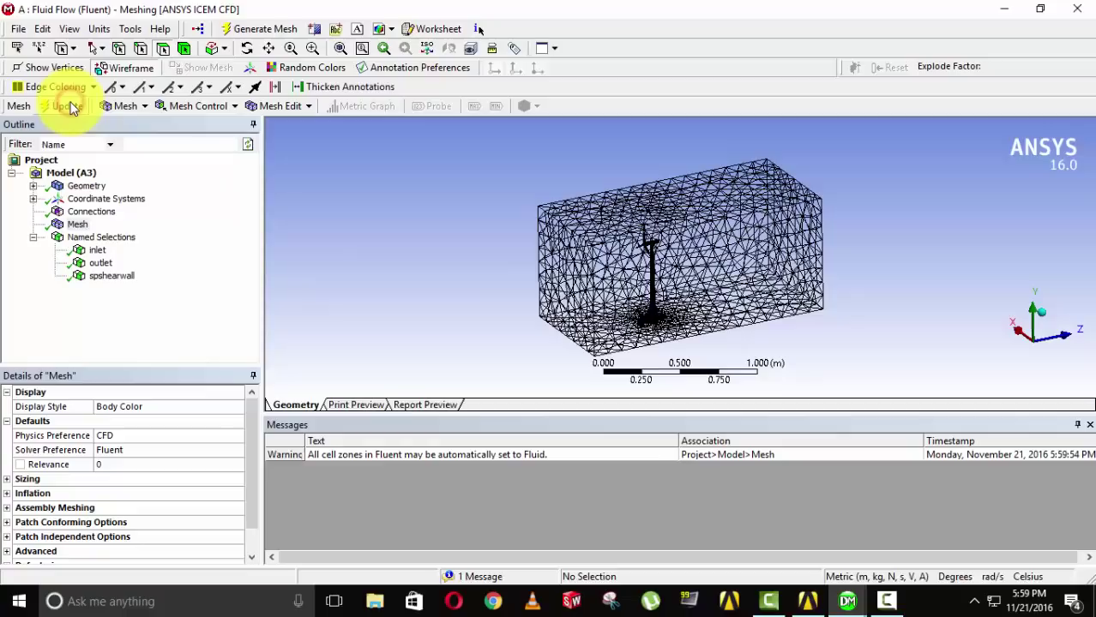
pyautogui.click(1090, 7)
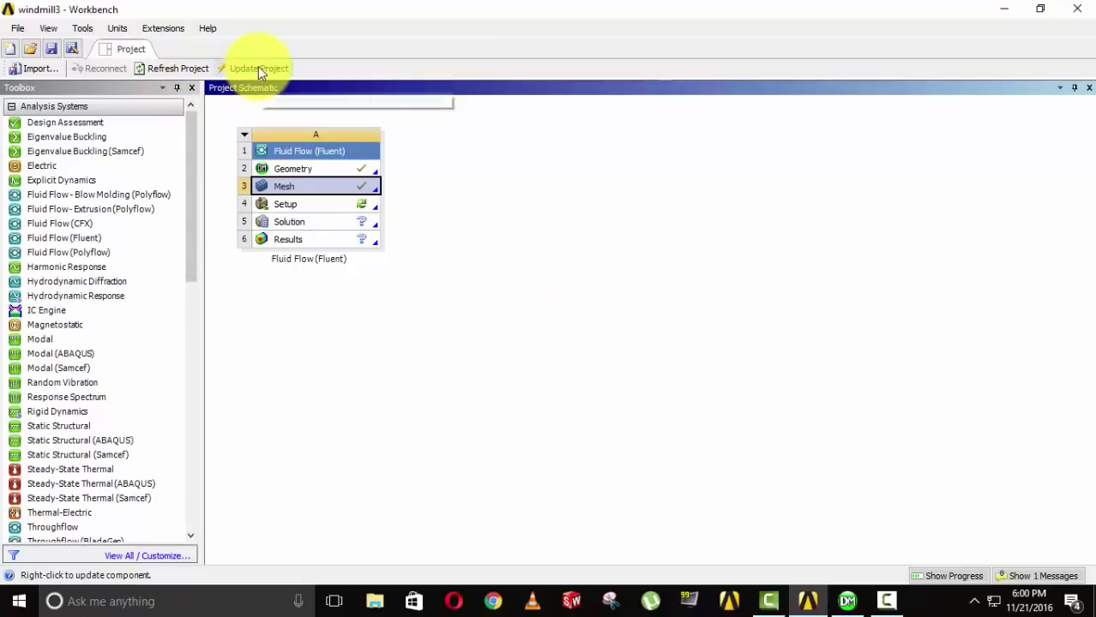
pyautogui.click(253, 68)
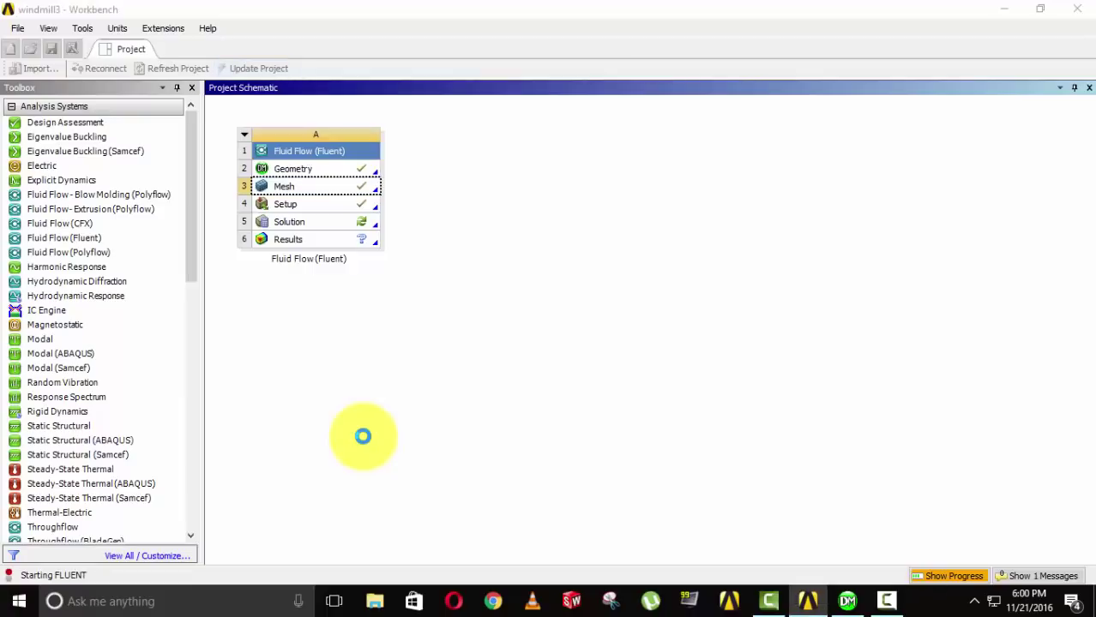
pyautogui.click(885, 605)
pyautogui.click(1012, 526)
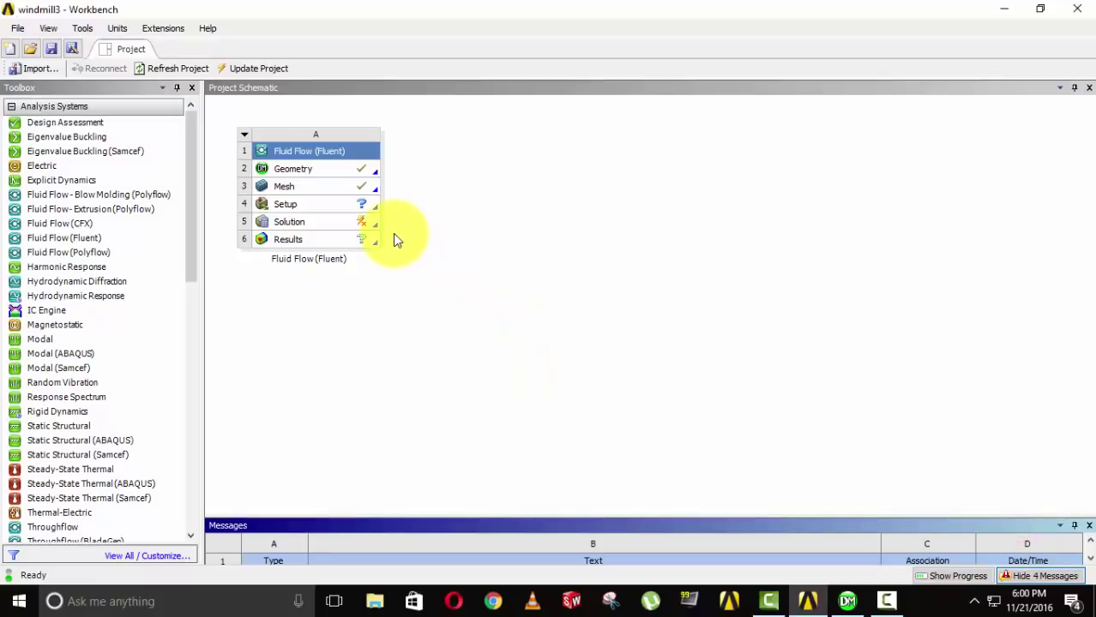
# Launch Fluent from Setup with Parallel (Local Machine), Double Precision and 4 processes.
pyautogui.doubleClick(363, 212)
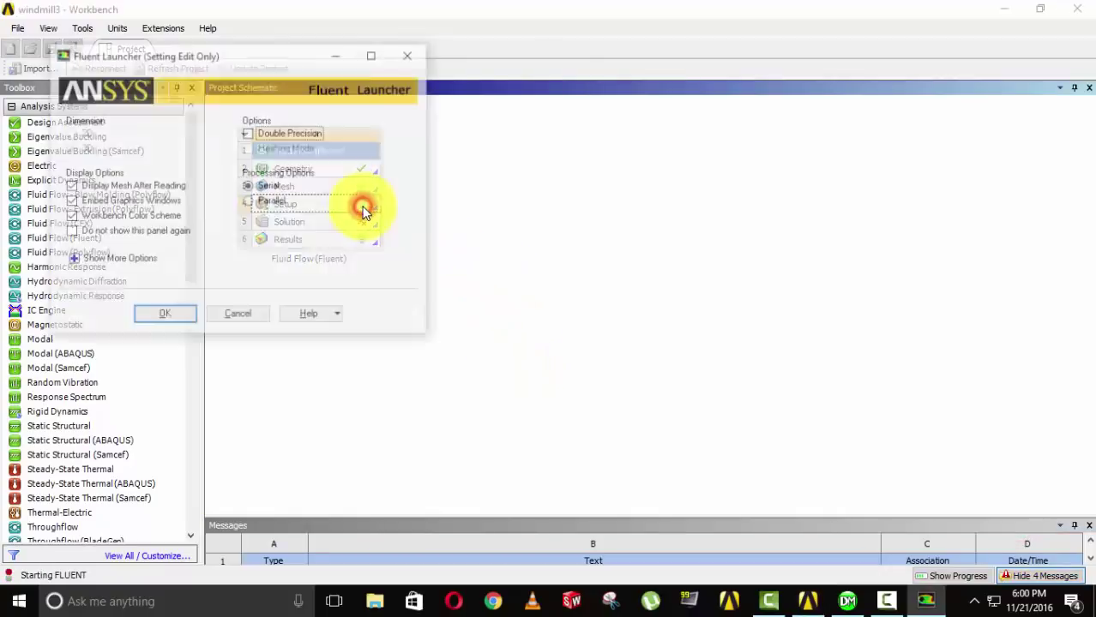
pyautogui.click(247, 201)
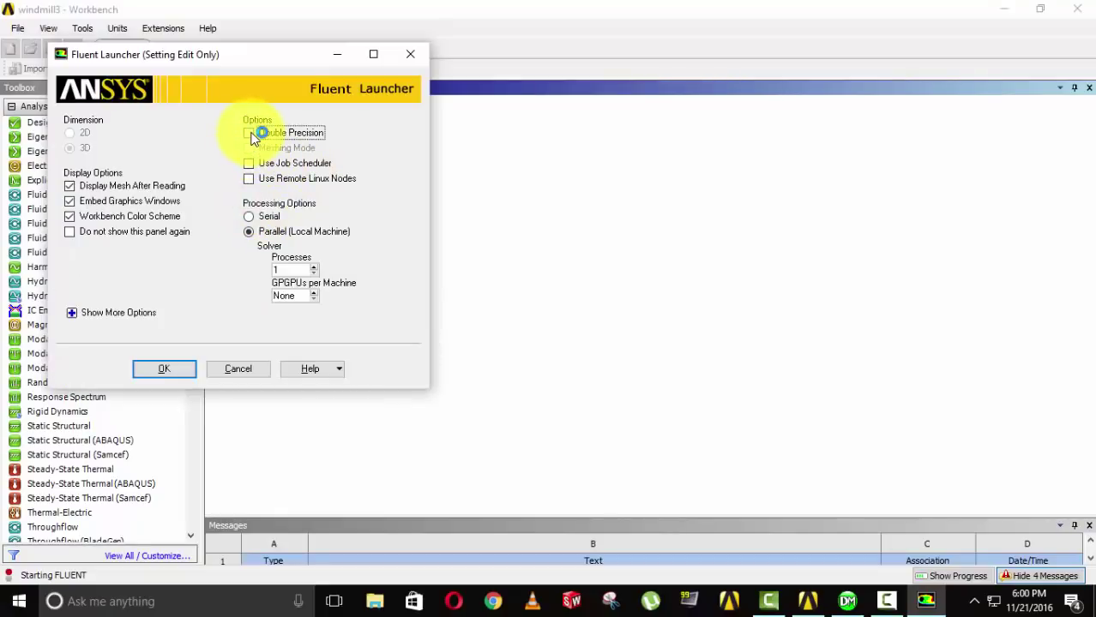
pyautogui.click(250, 134)
pyautogui.click(315, 266)
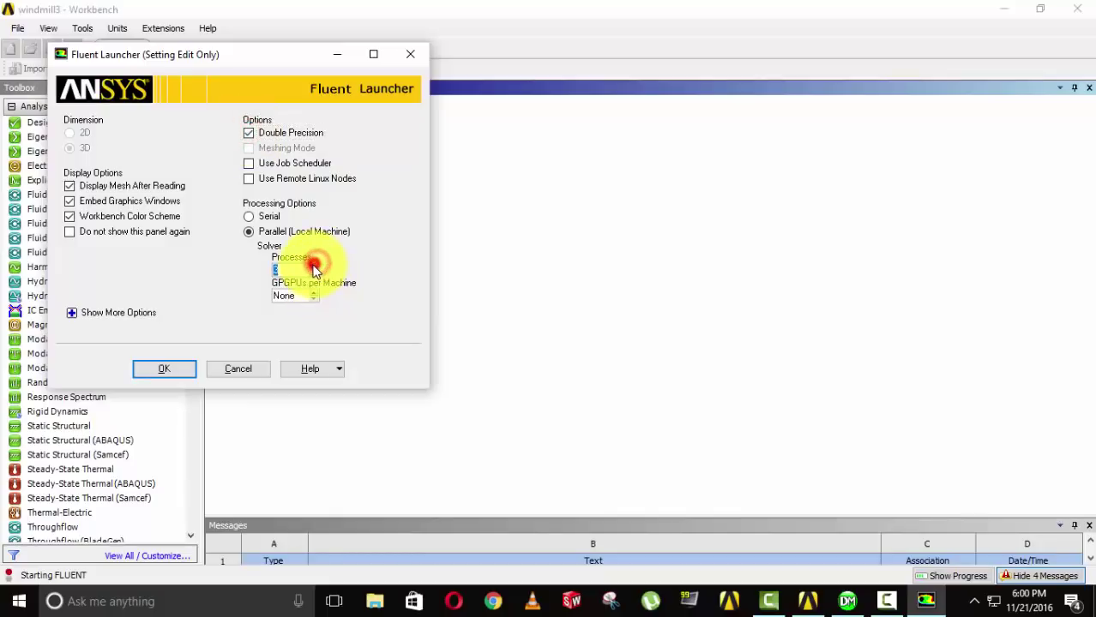
pyautogui.click(315, 266)
pyautogui.click(315, 267)
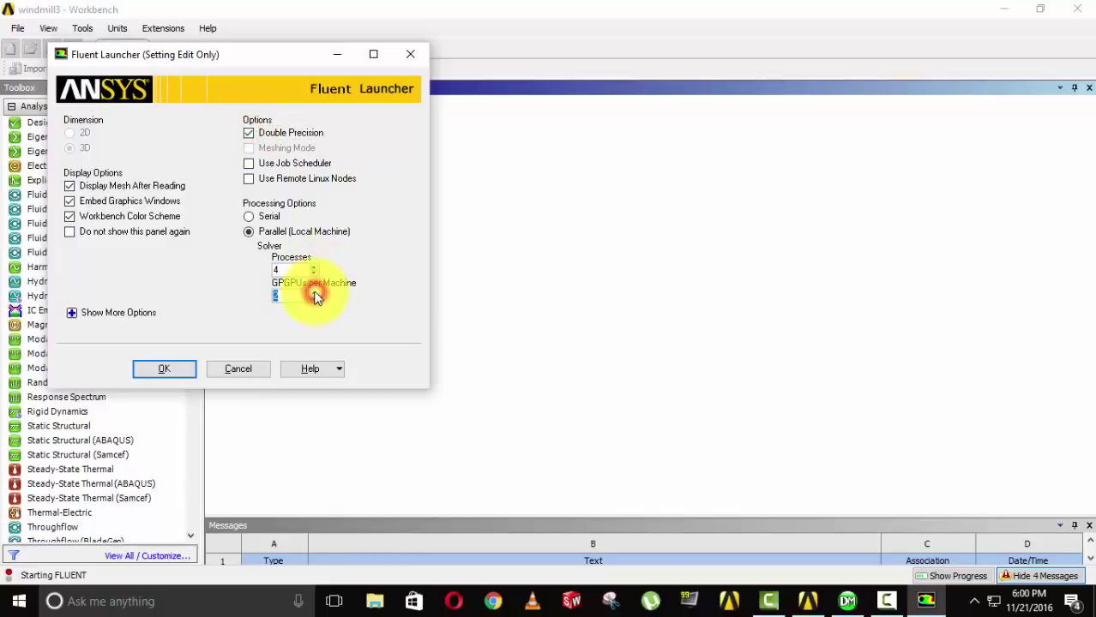
pyautogui.click(314, 298)
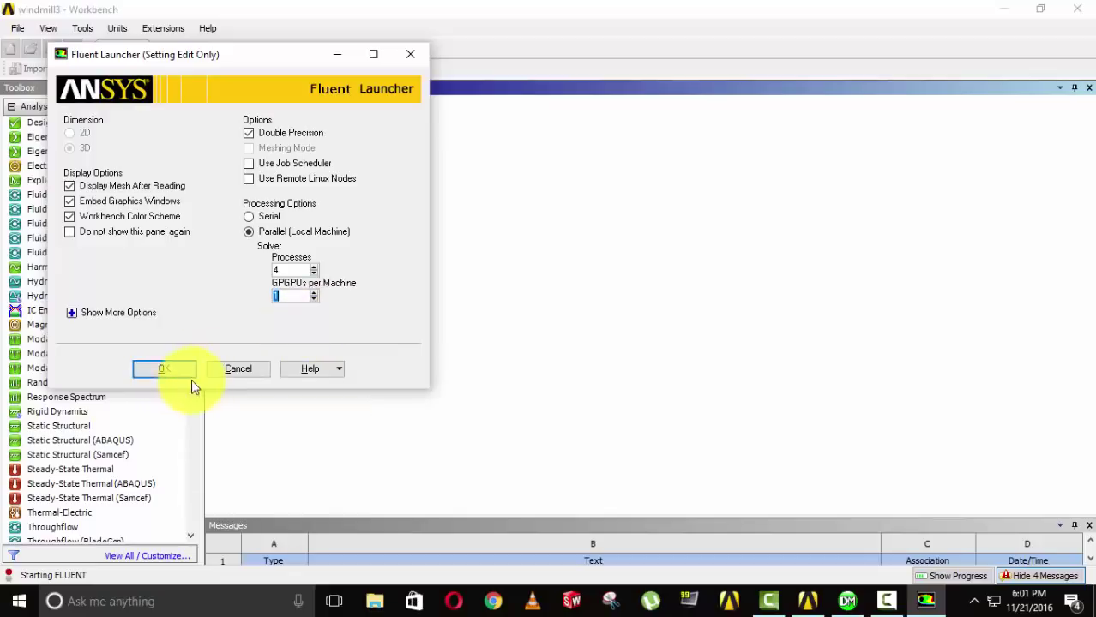
pyautogui.click(171, 374)
pyautogui.click(170, 370)
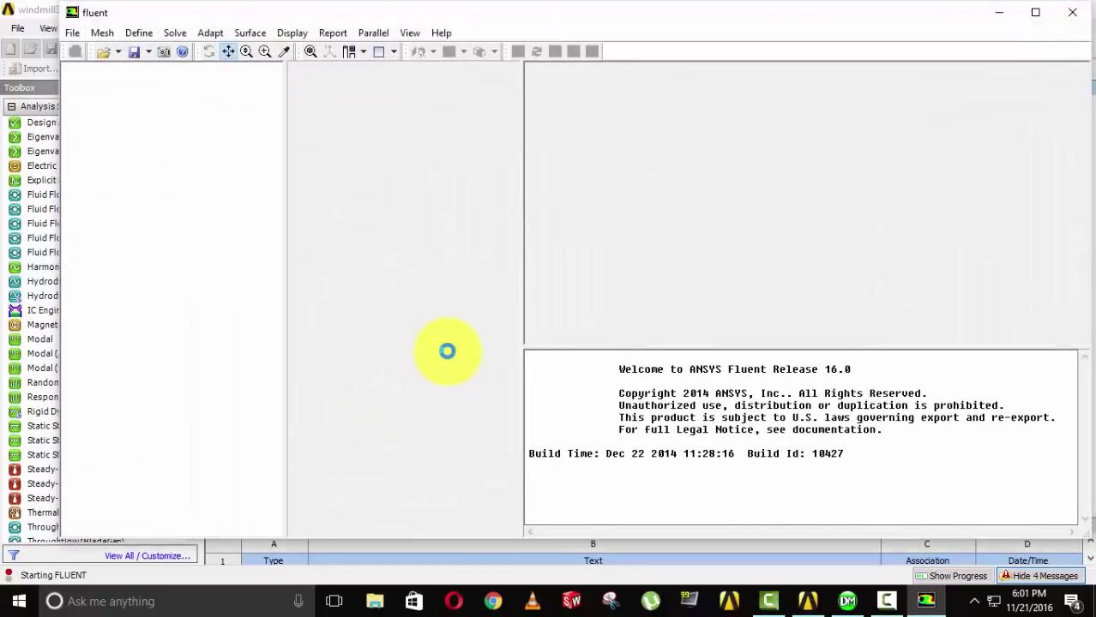
# Review the Models, Materials and Cell Zone Conditions pages, ending on the inlet, outlet and spshearwall boundary list.
pyautogui.click(885, 604)
pyautogui.click(1010, 523)
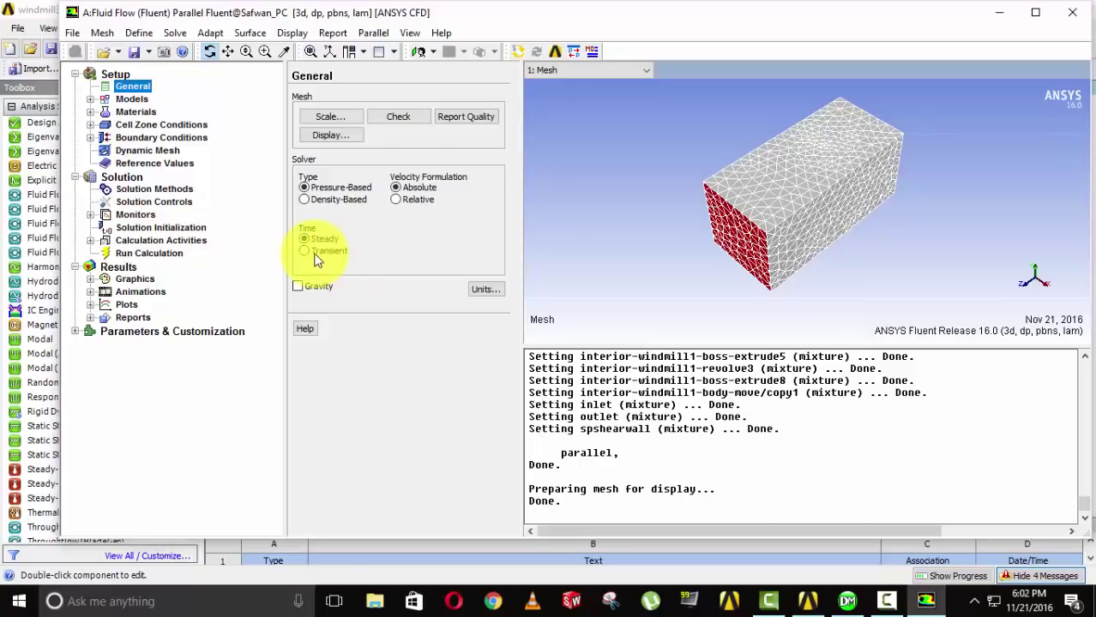
pyautogui.click(137, 100)
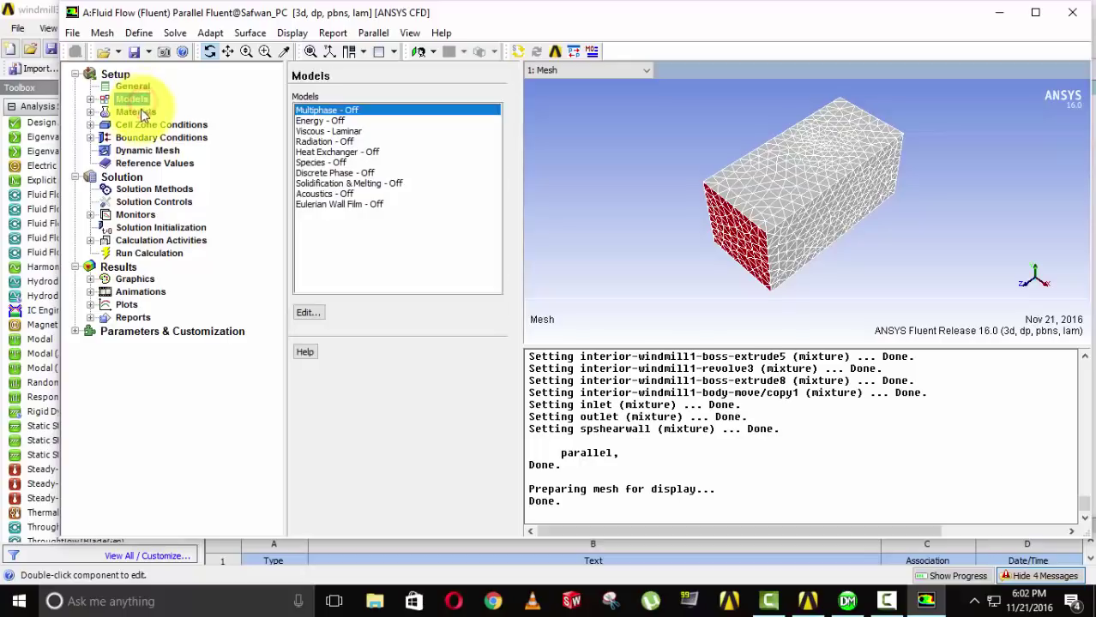
pyautogui.click(135, 112)
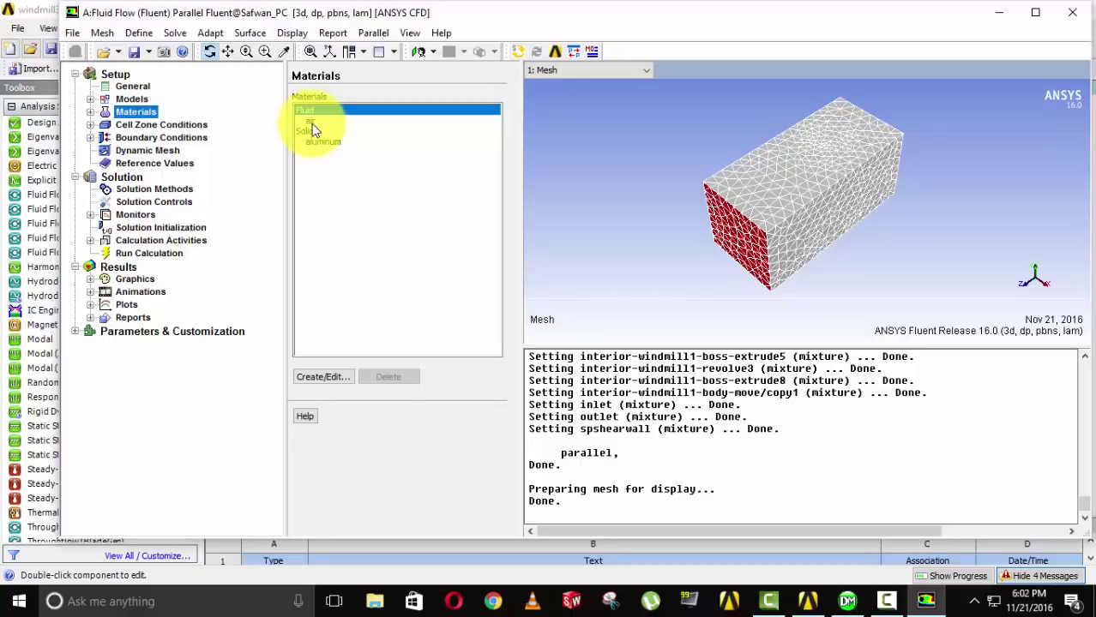
pyautogui.click(185, 125)
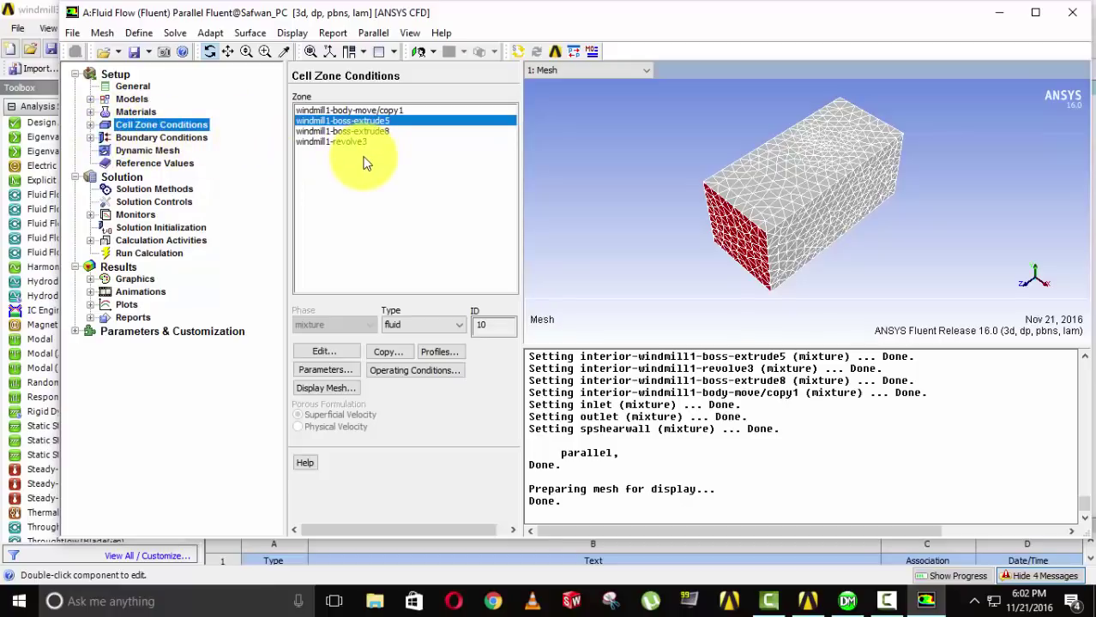
pyautogui.click(141, 138)
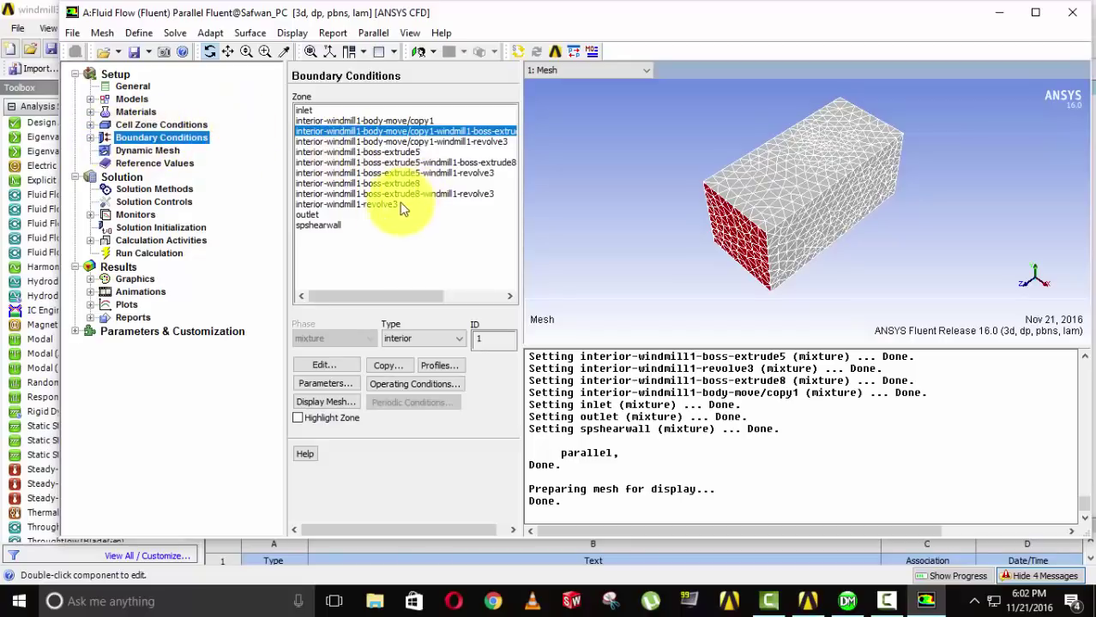
# Set the inlet velocity magnitude to 2 m/s and check the outlet pressure settings, leaving them unchanged.
pyautogui.doubleClick(307, 110)
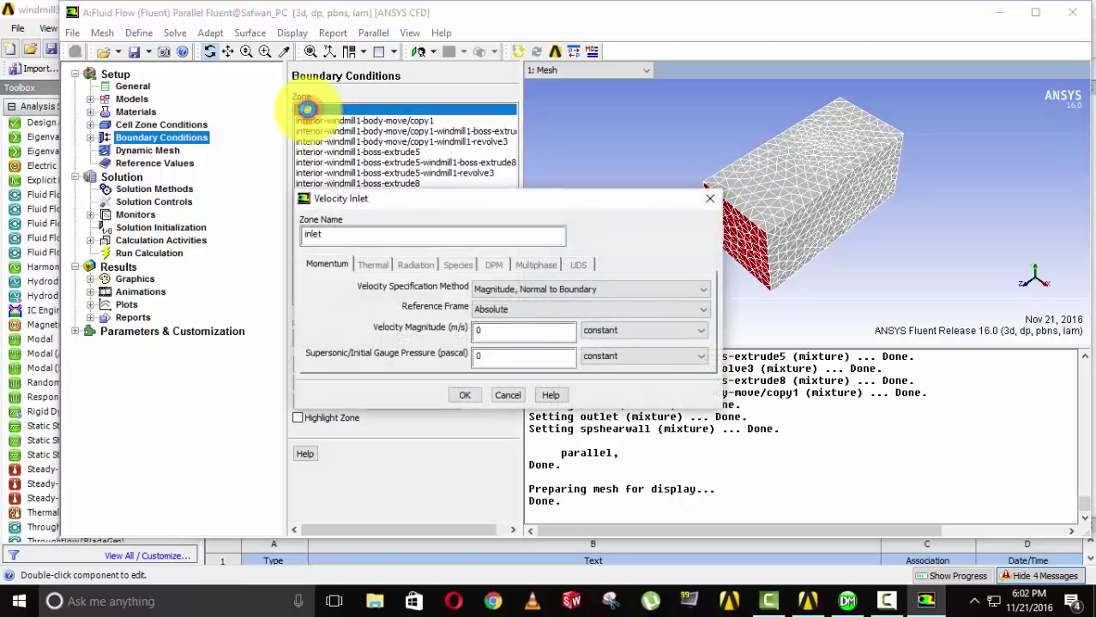
pyautogui.doubleClick(518, 332)
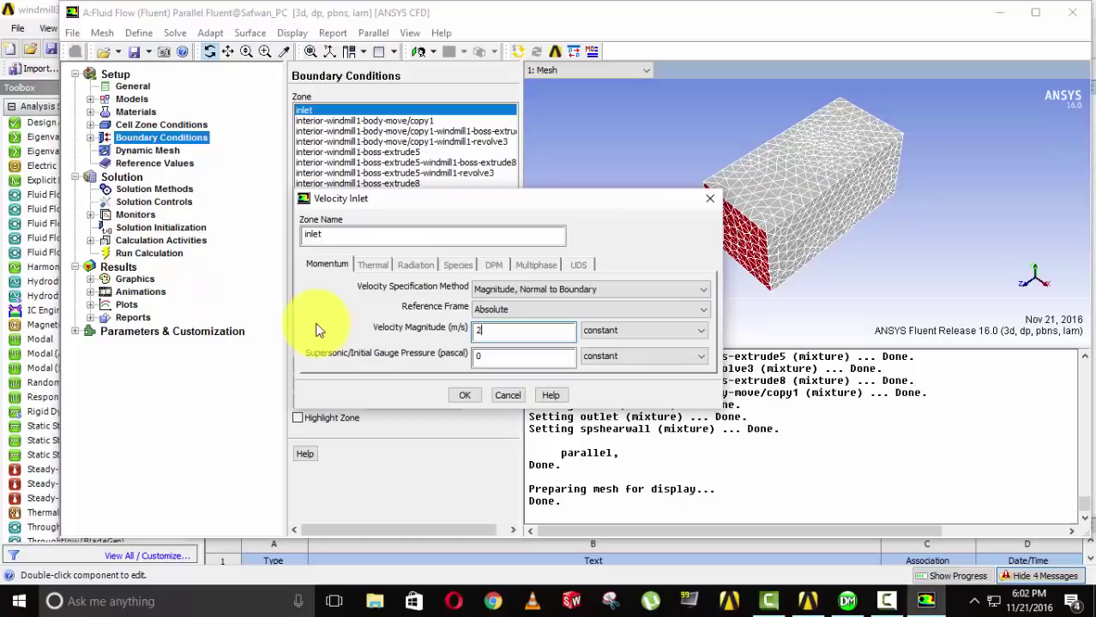
pyautogui.click(463, 395)
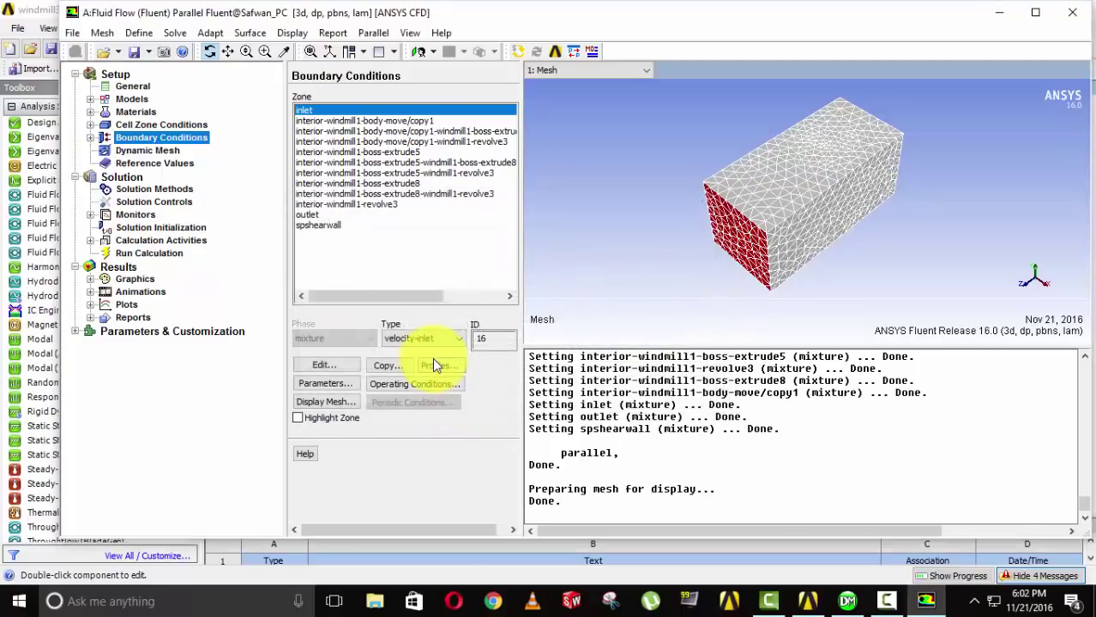
pyautogui.doubleClick(312, 216)
pyautogui.moveTo(410, 215); pyautogui.dragTo(548, 226)
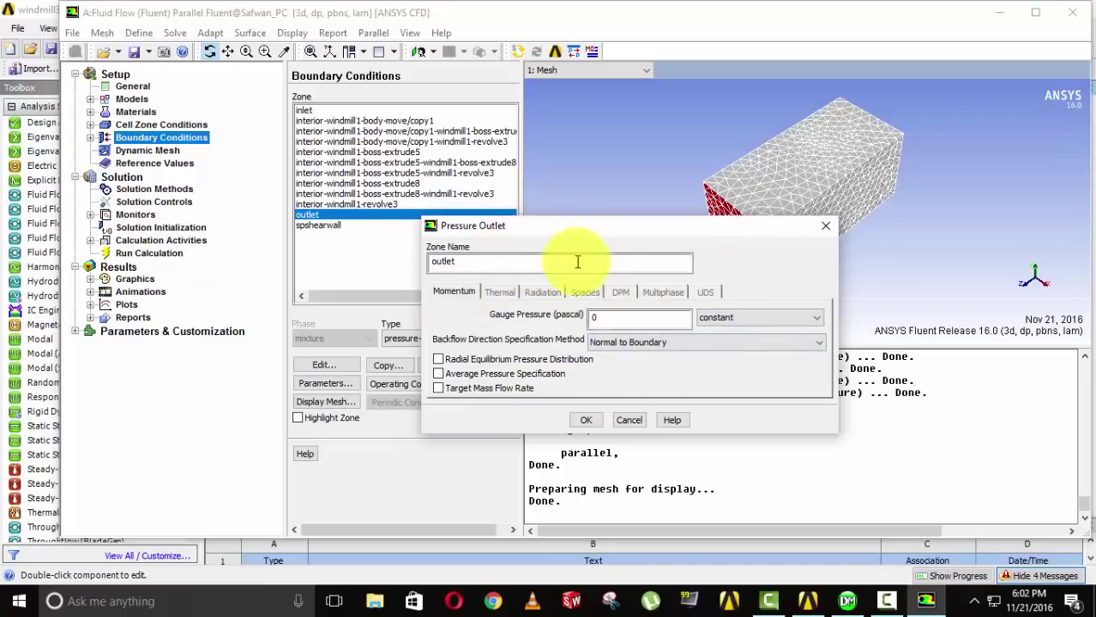
pyautogui.click(824, 227)
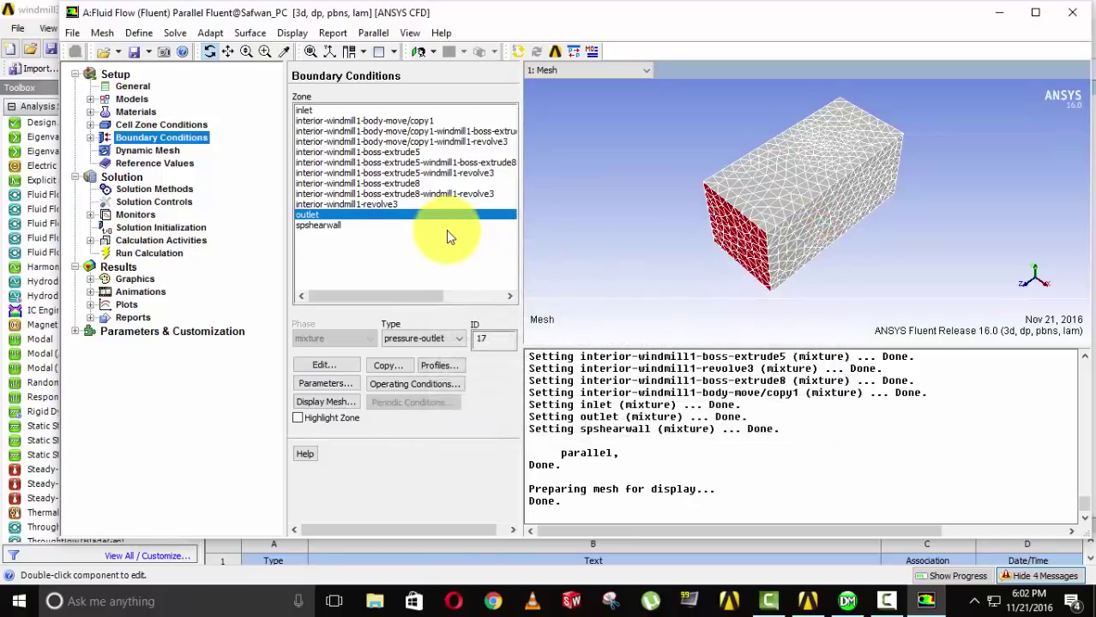
# Make spshearwall a Specified Shear wall with 0 Pa shear in X, Y and Z.
pyautogui.doubleClick(323, 226)
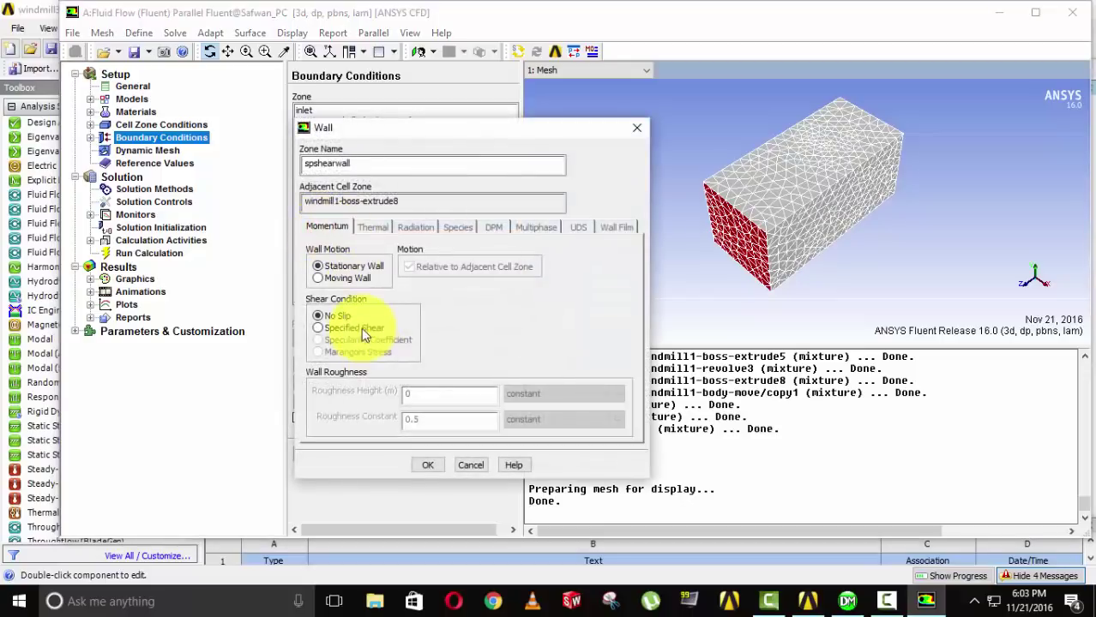
pyautogui.click(319, 329)
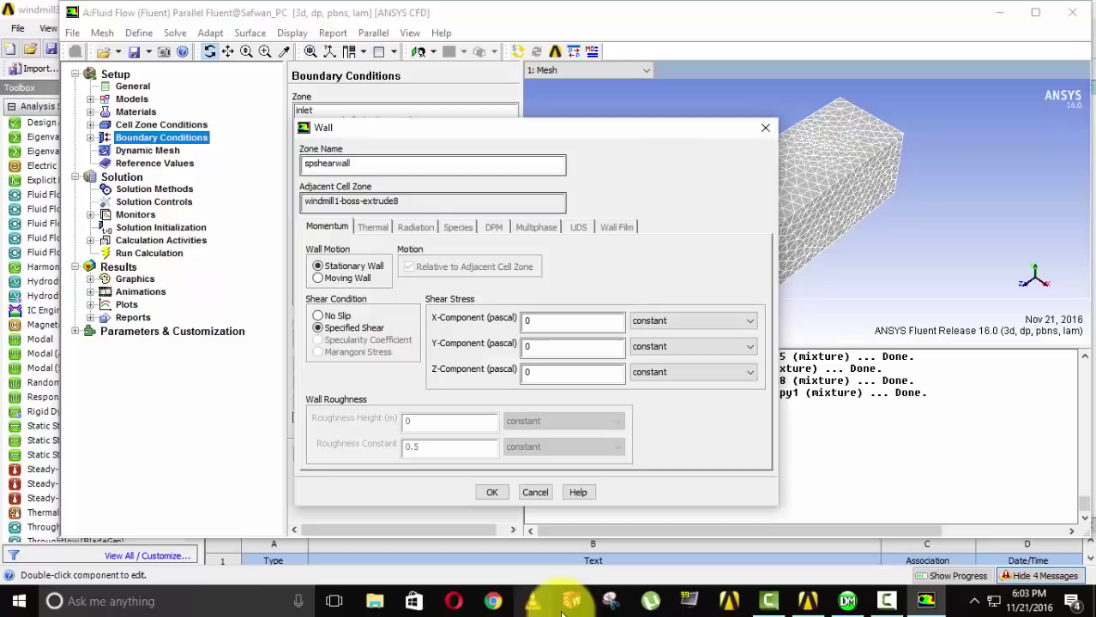
pyautogui.click(497, 493)
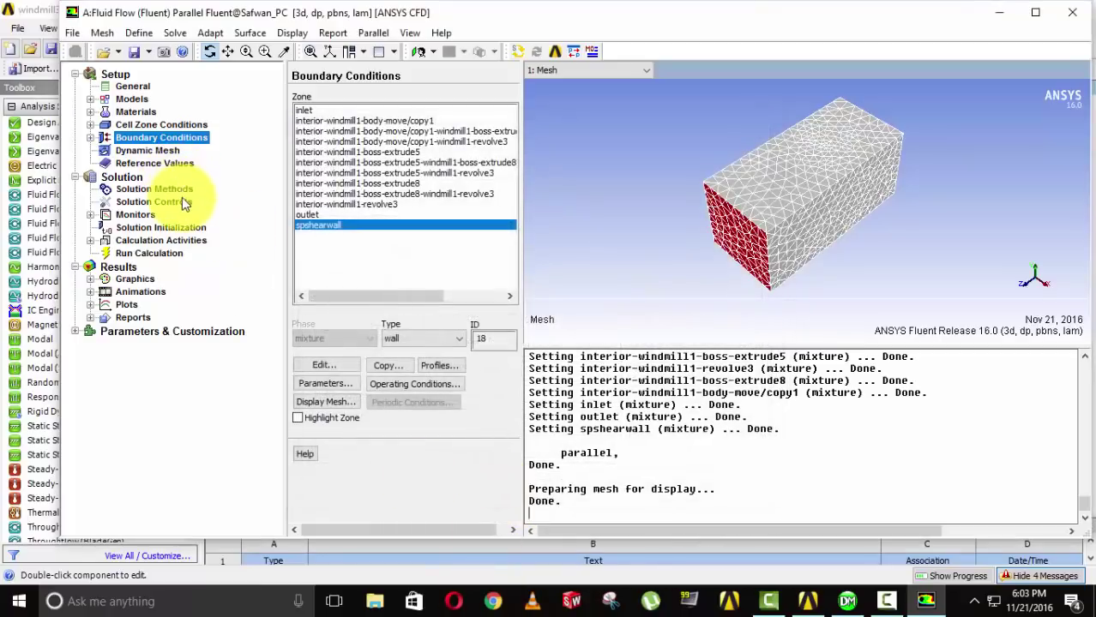
# Review the solution methods, under-relaxation factors and monitors settings.
pyautogui.click(159, 189)
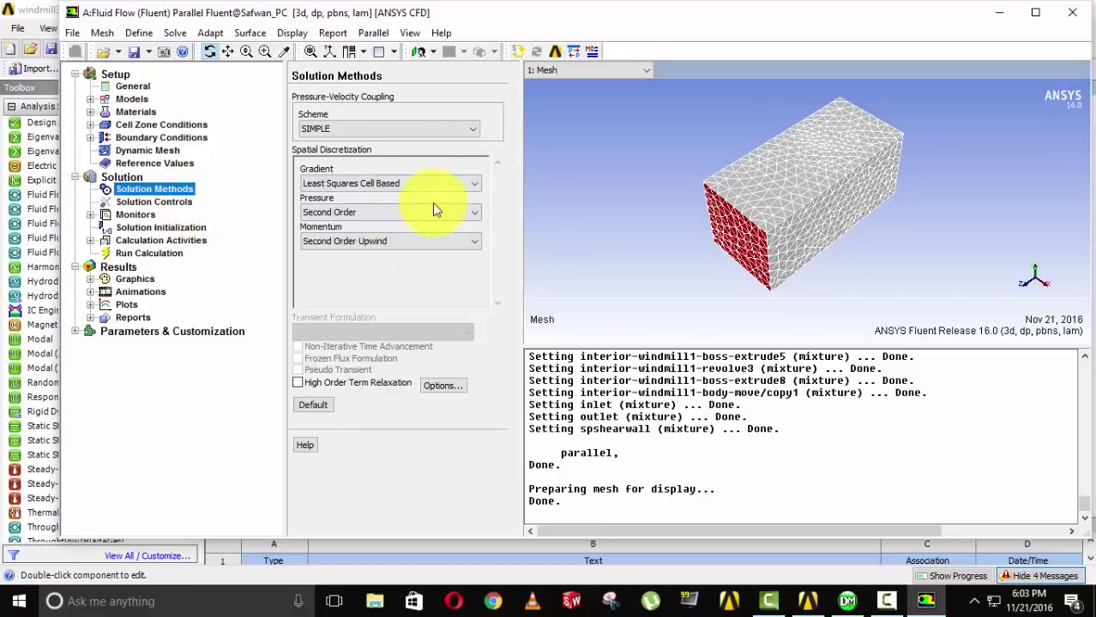
pyautogui.click(154, 201)
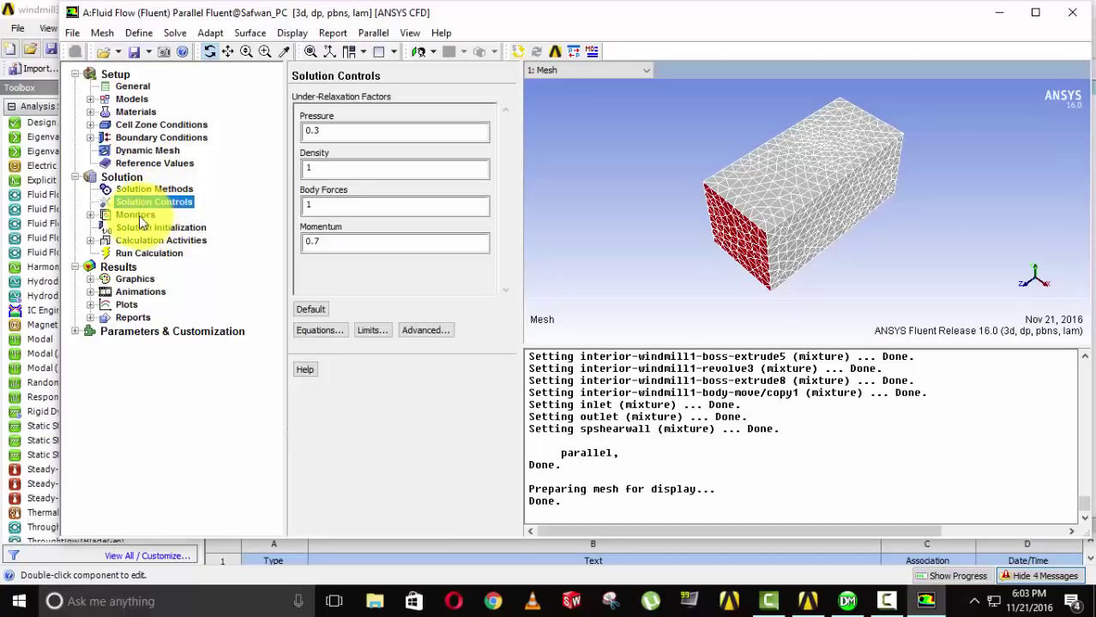
pyautogui.click(139, 215)
# Initialize the solution with Standard Initialization from zero gauge pressure and zero X, Y, Z velocities.
pyautogui.click(146, 227)
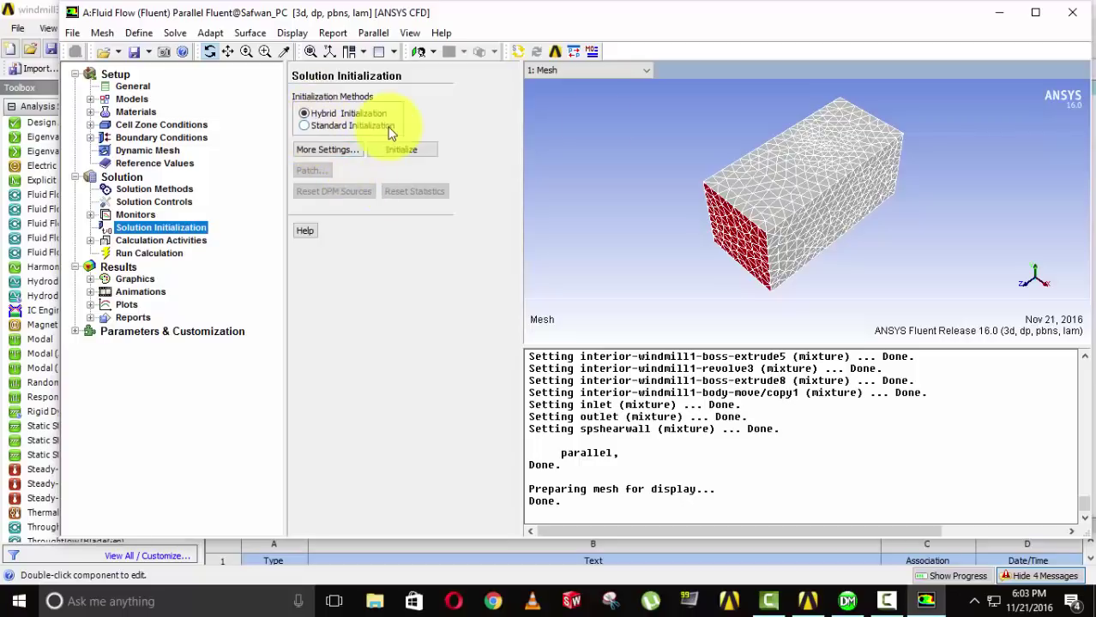
pyautogui.click(305, 126)
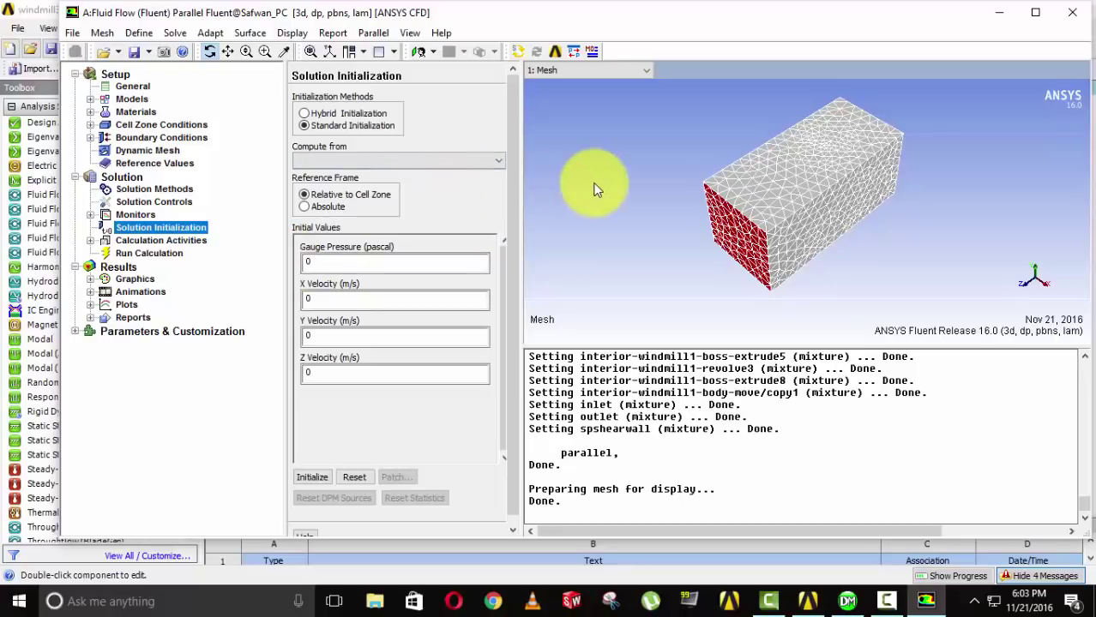
pyautogui.click(346, 197)
pyautogui.click(317, 475)
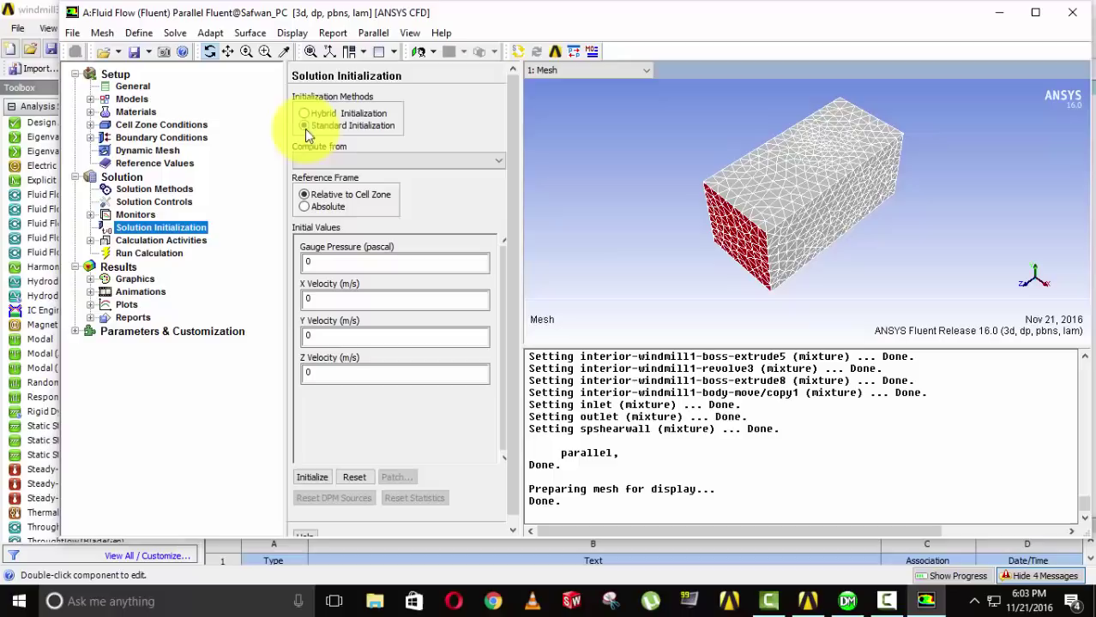
pyautogui.click(314, 477)
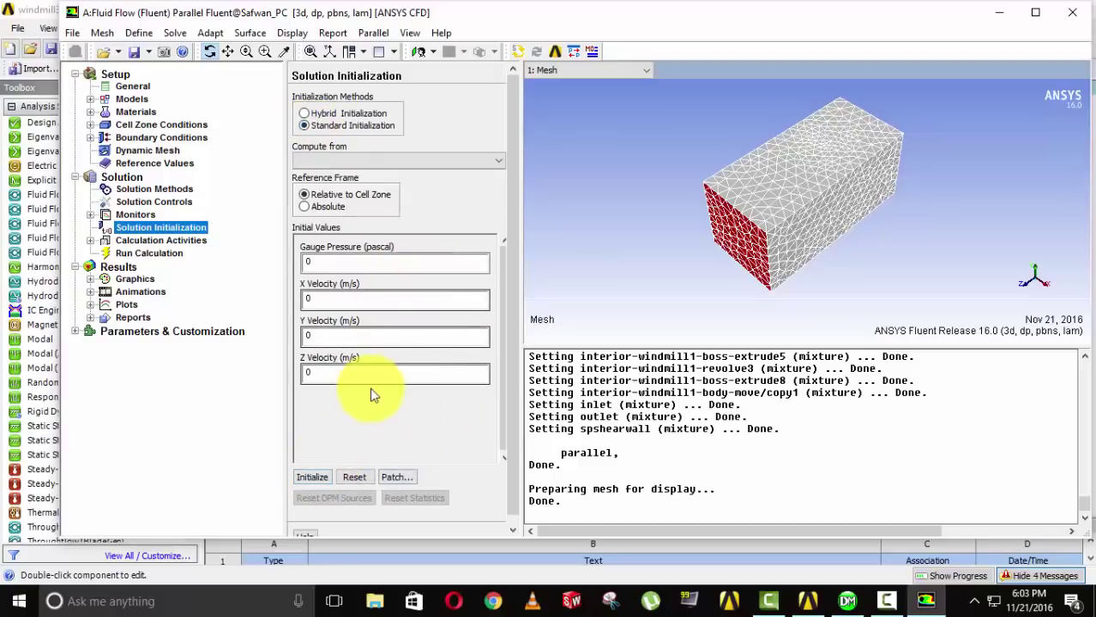
# Set autosave to every 1 iteration and the number of iterations to 35.
pyautogui.click(182, 242)
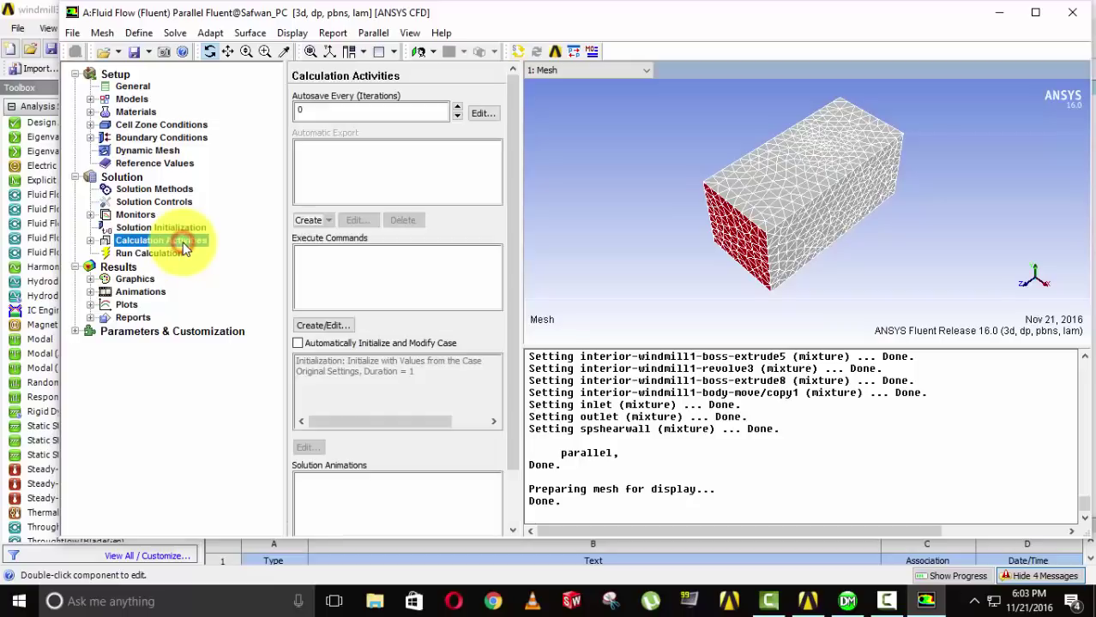
pyautogui.doubleClick(374, 111)
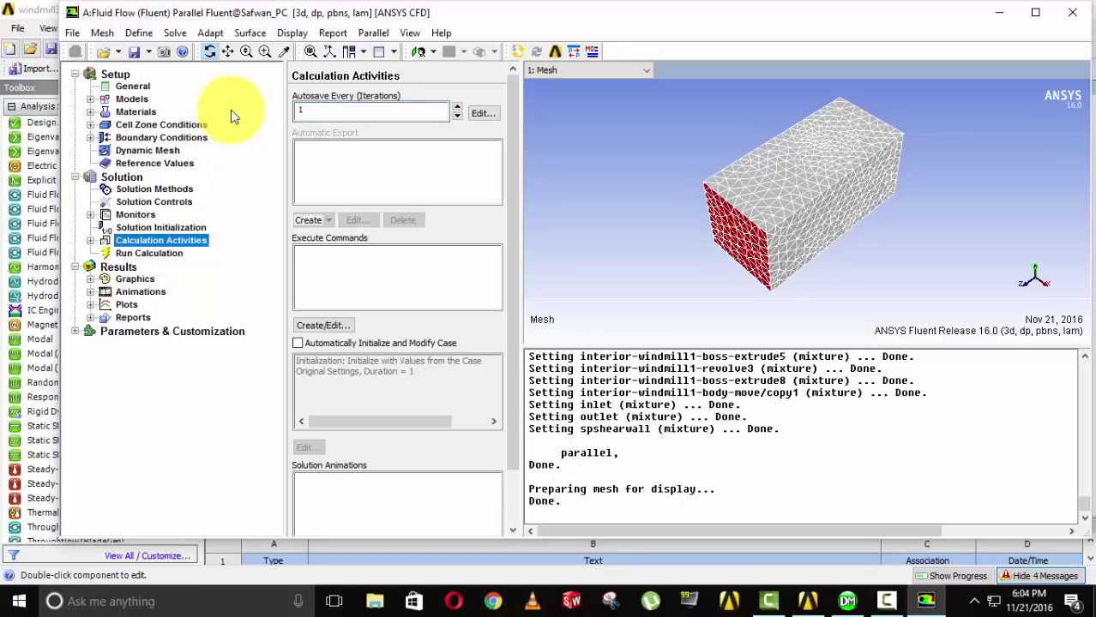
pyautogui.click(150, 253)
pyautogui.doubleClick(330, 138)
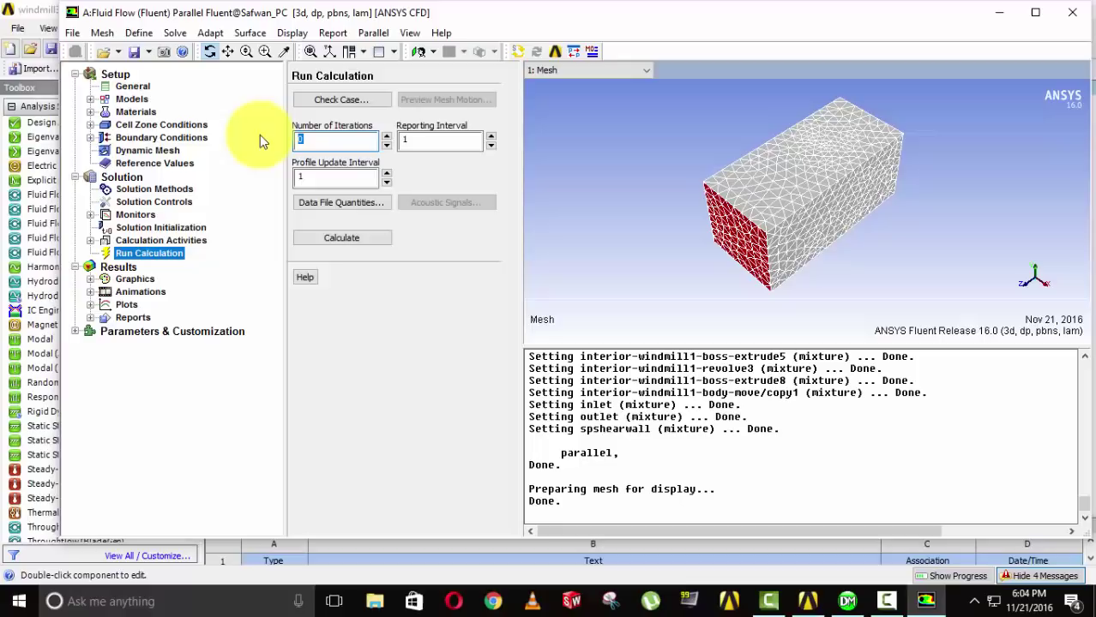
pyautogui.write('35')
# Run the 35-iteration calculation to completion, then close Fluent.
pyautogui.click(369, 240)
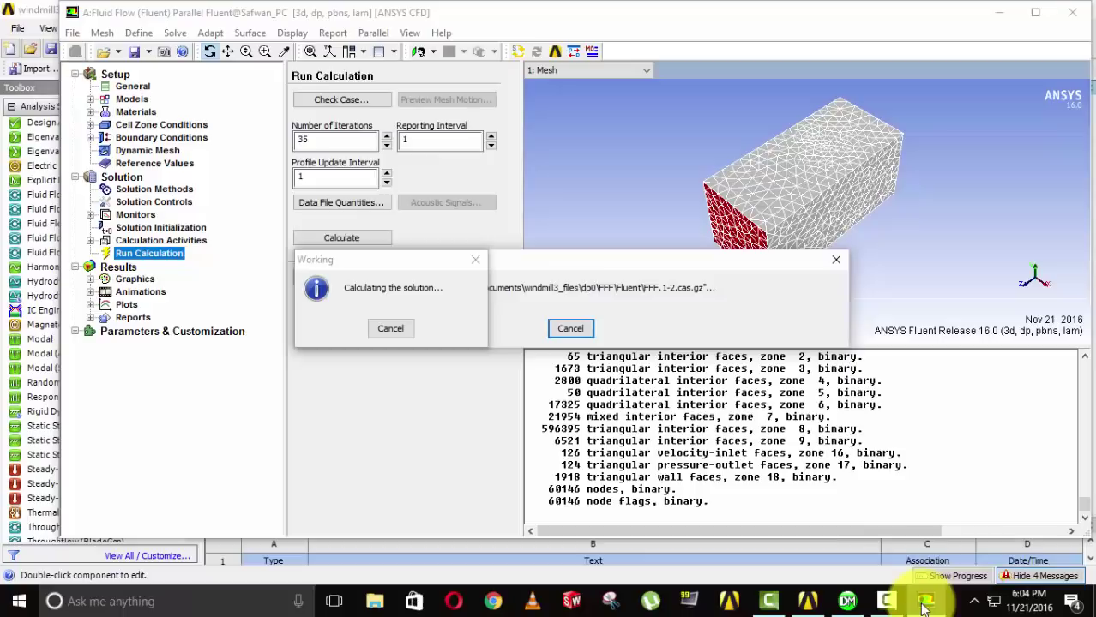
pyautogui.moveTo(897, 606)
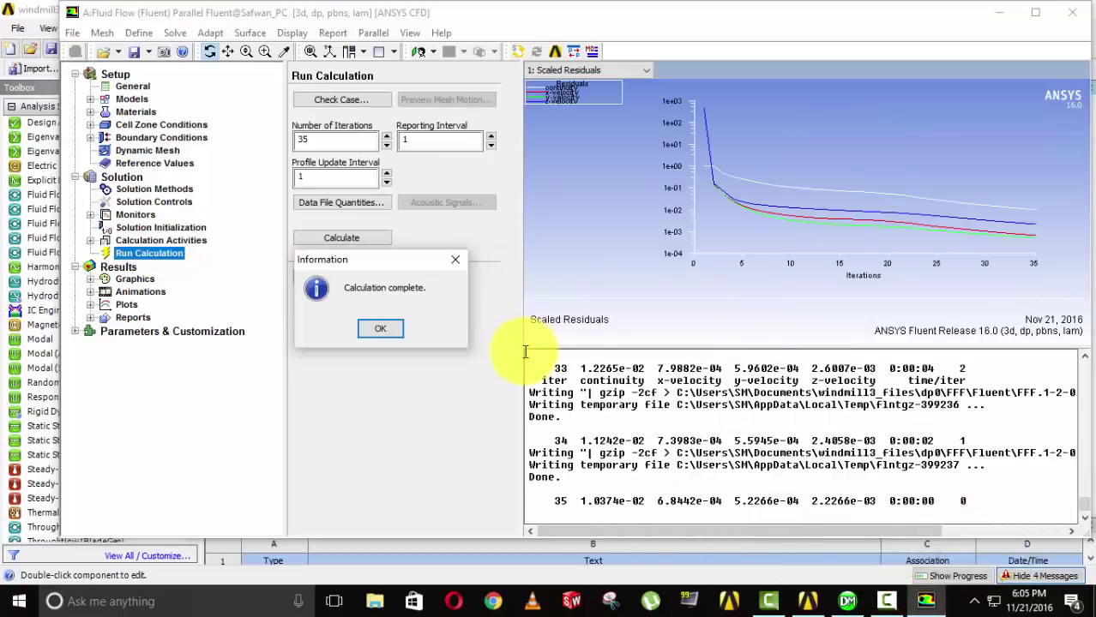
pyautogui.click(384, 328)
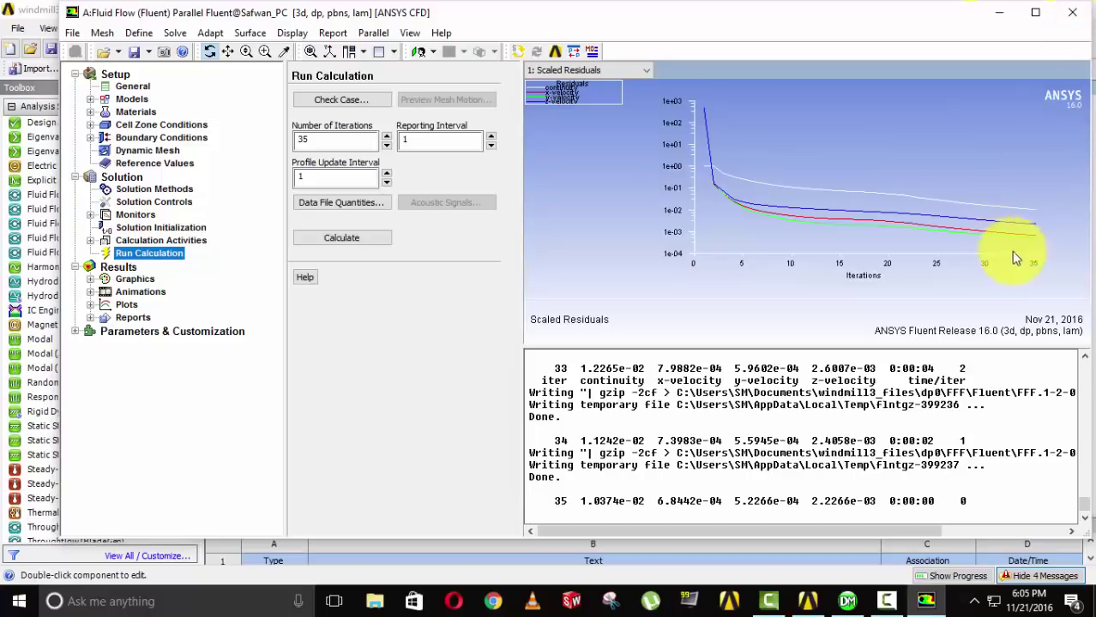
pyautogui.click(1070, 28)
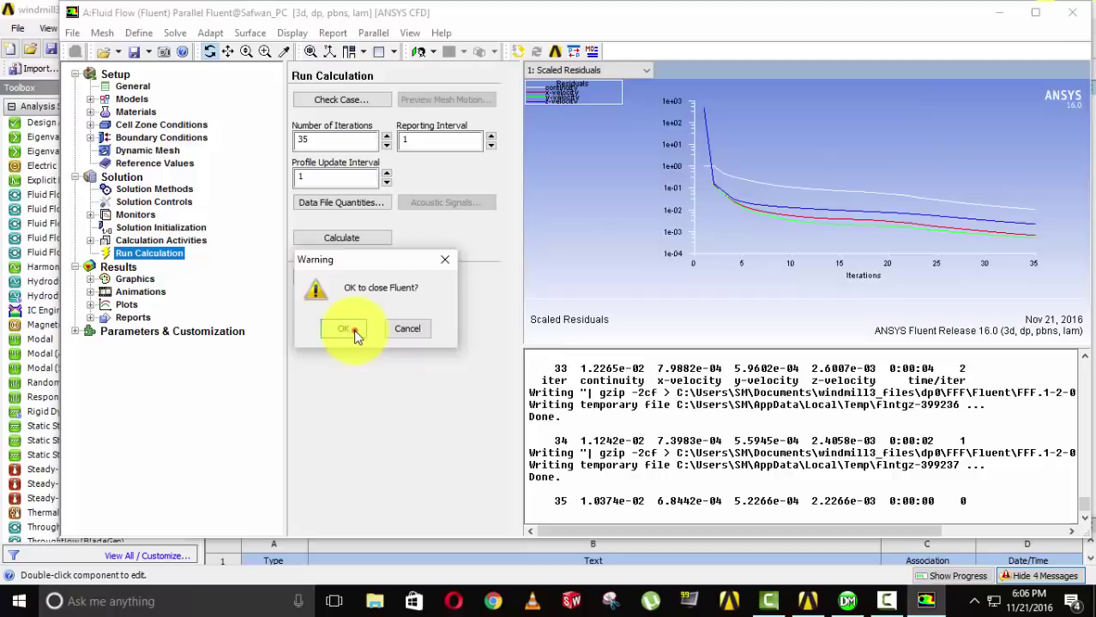
# Confirm closing Fluent and launch CFD-Post from the project's Results cell.
pyautogui.click(355, 331)
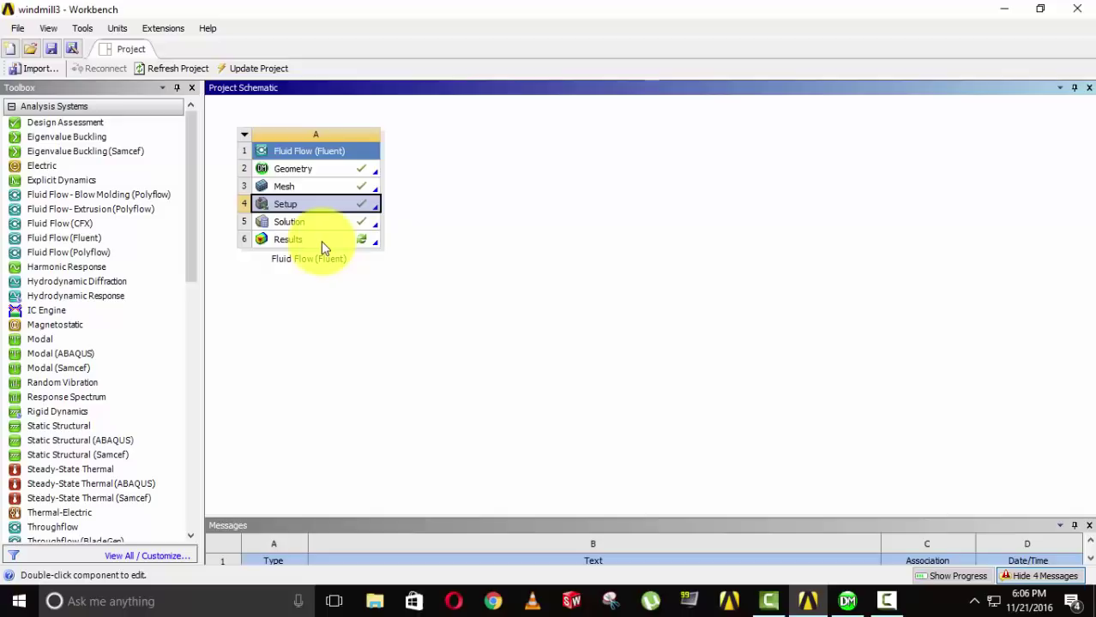
pyautogui.doubleClick(321, 241)
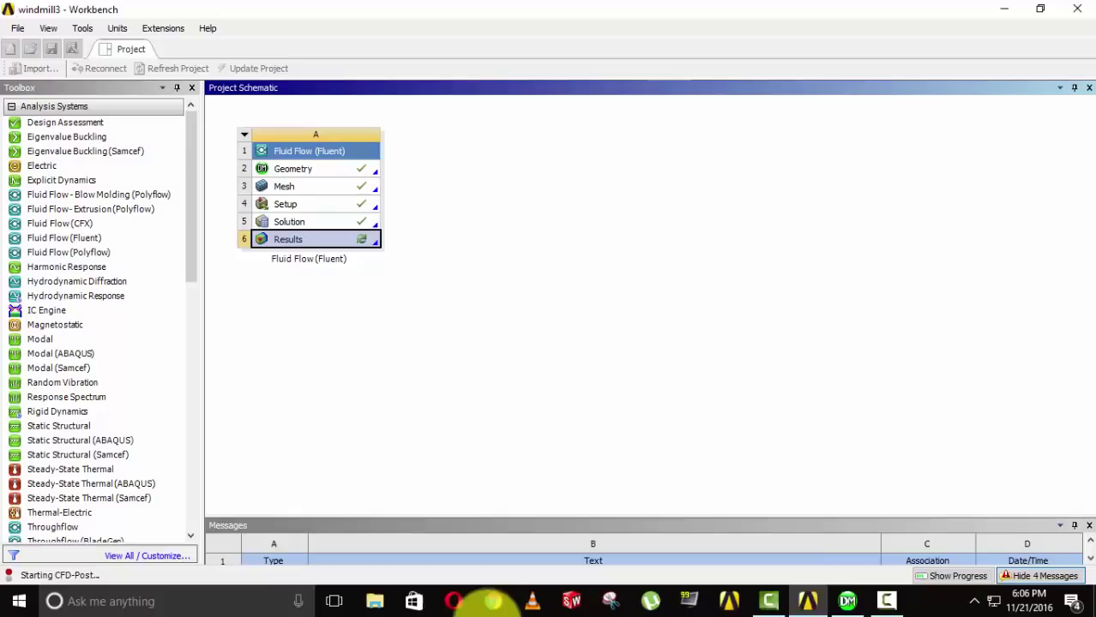
pyautogui.click(888, 602)
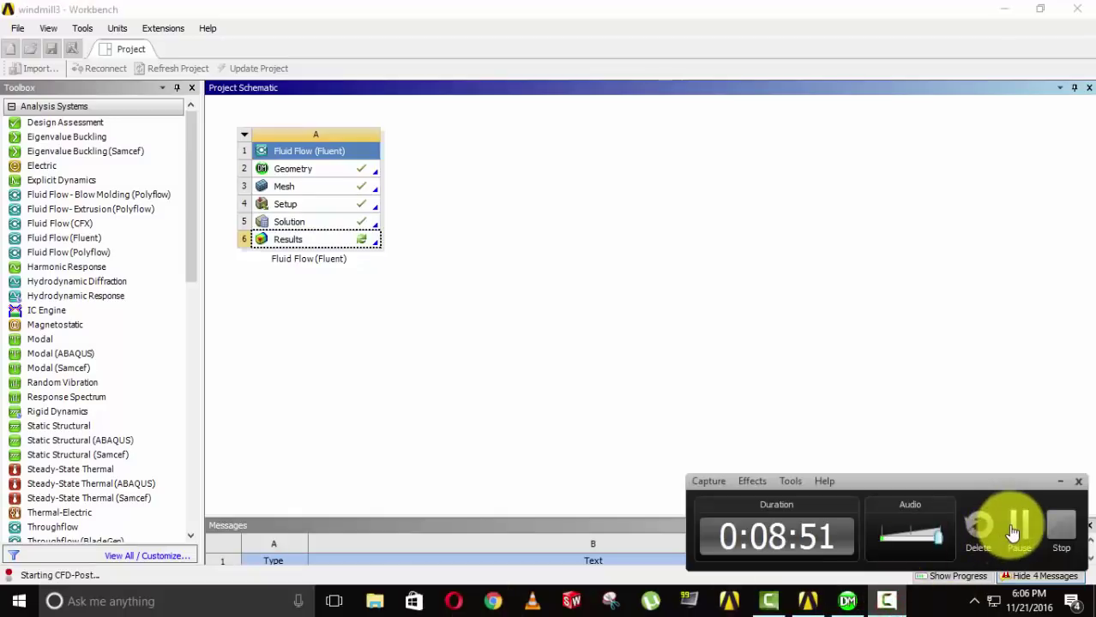
# Orbit the enclosure, apply the View From +X then View From -X camera, and zoom out.
pyautogui.click(1003, 521)
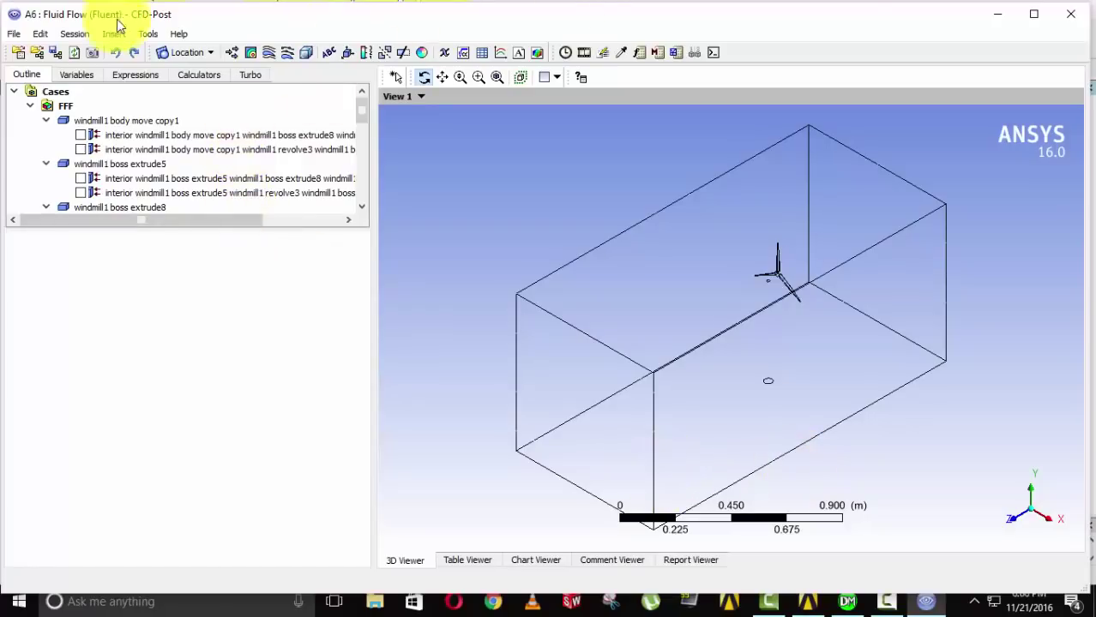
pyautogui.moveTo(521, 460); pyautogui.dragTo(694, 518)
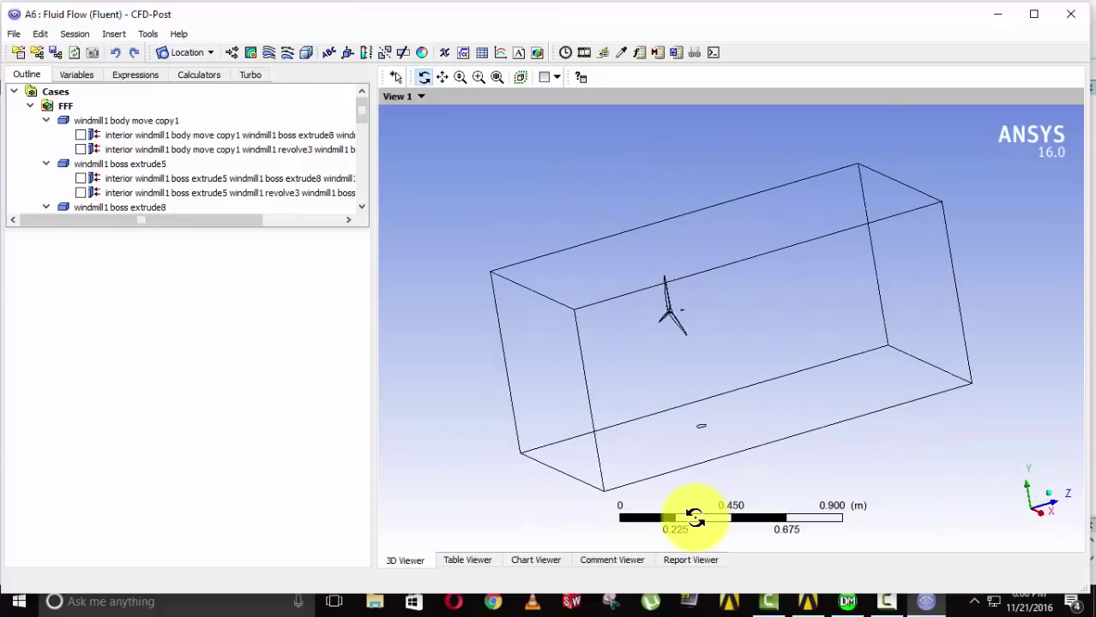
pyautogui.rightClick(678, 171)
pyautogui.moveTo(774, 272)
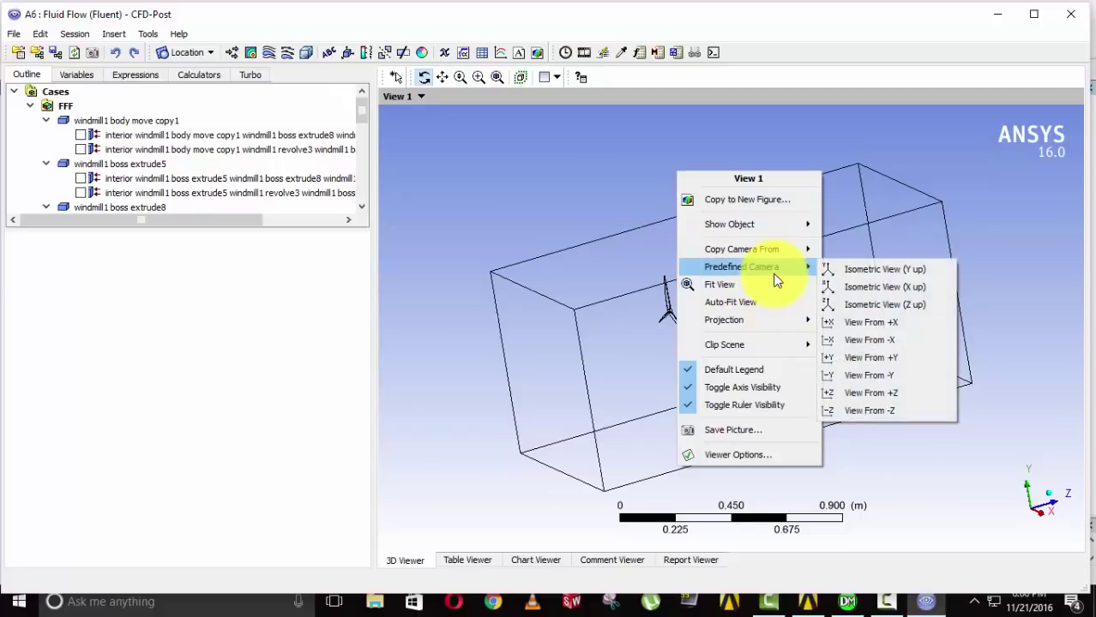
pyautogui.click(868, 326)
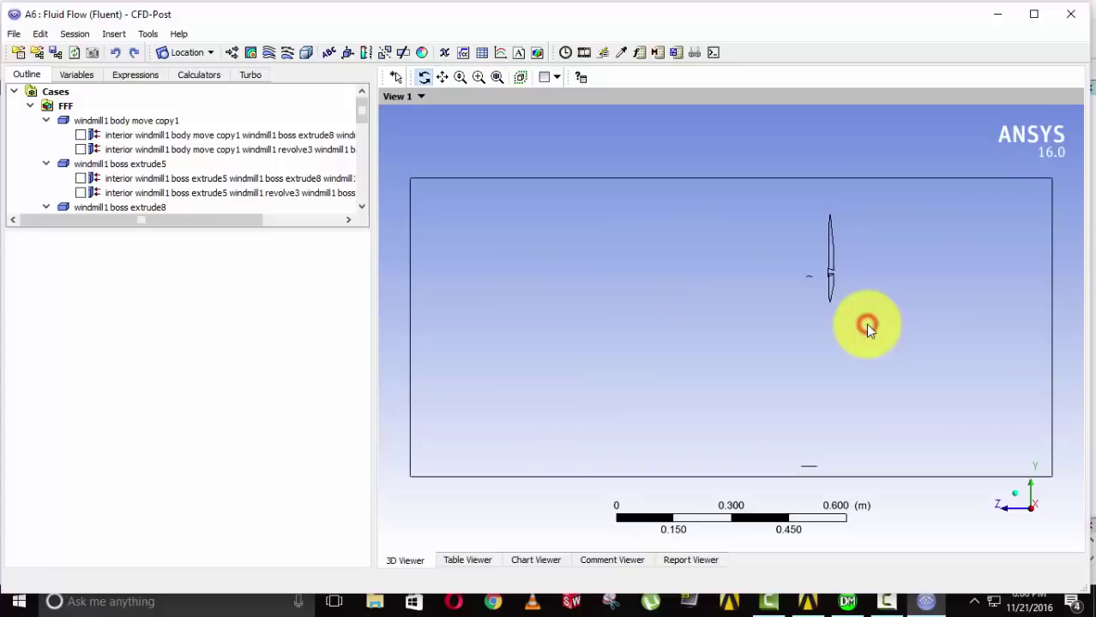
pyautogui.rightClick(830, 152)
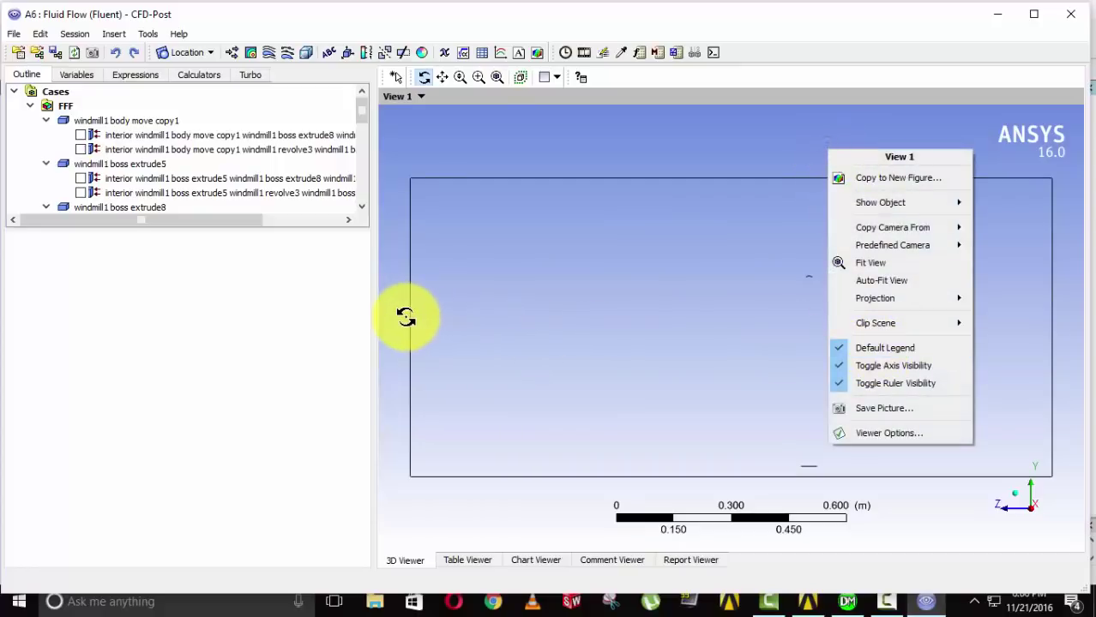
pyautogui.moveTo(900, 248)
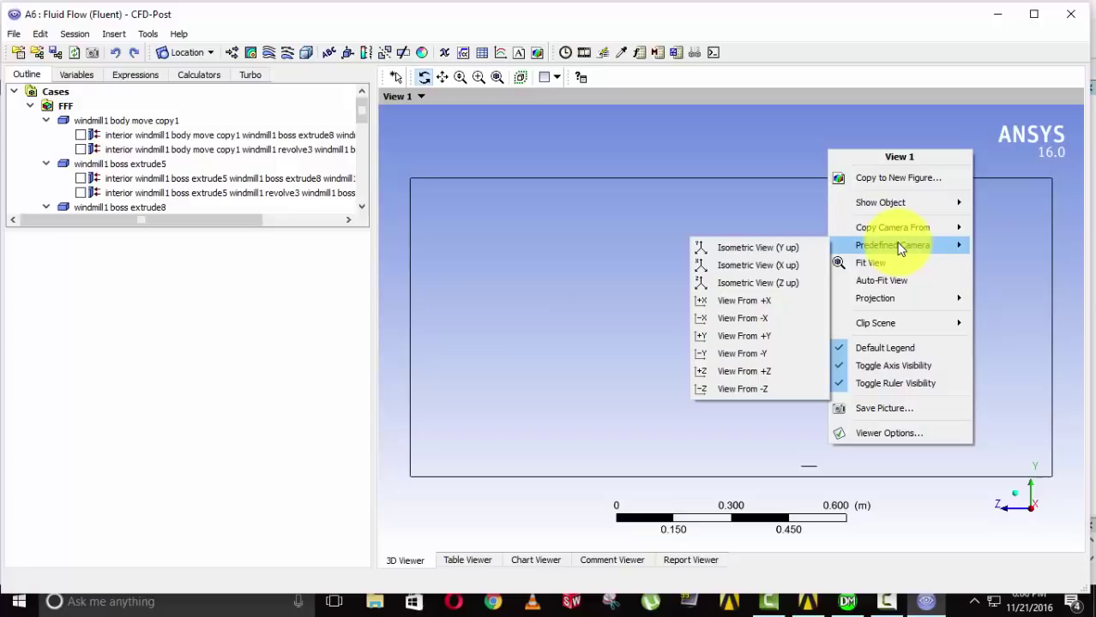
pyautogui.click(741, 319)
pyautogui.scroll(-2, 711, 398)
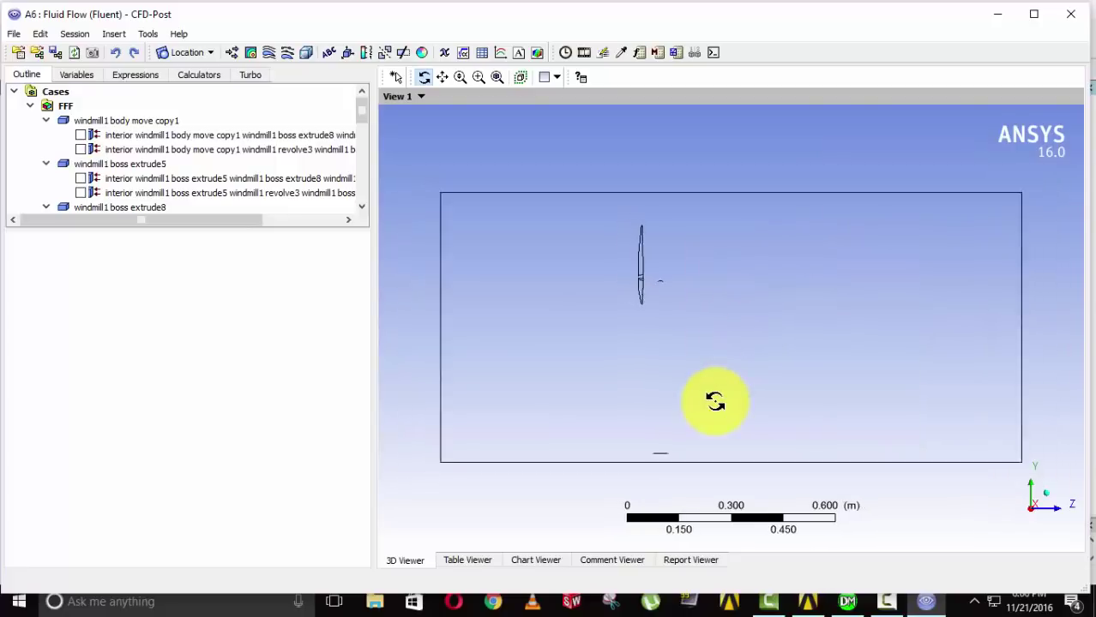
# Insert Streamline 1 seeded from the inlet with 1000 points.
pyautogui.click(268, 52)
pyautogui.click(311, 120)
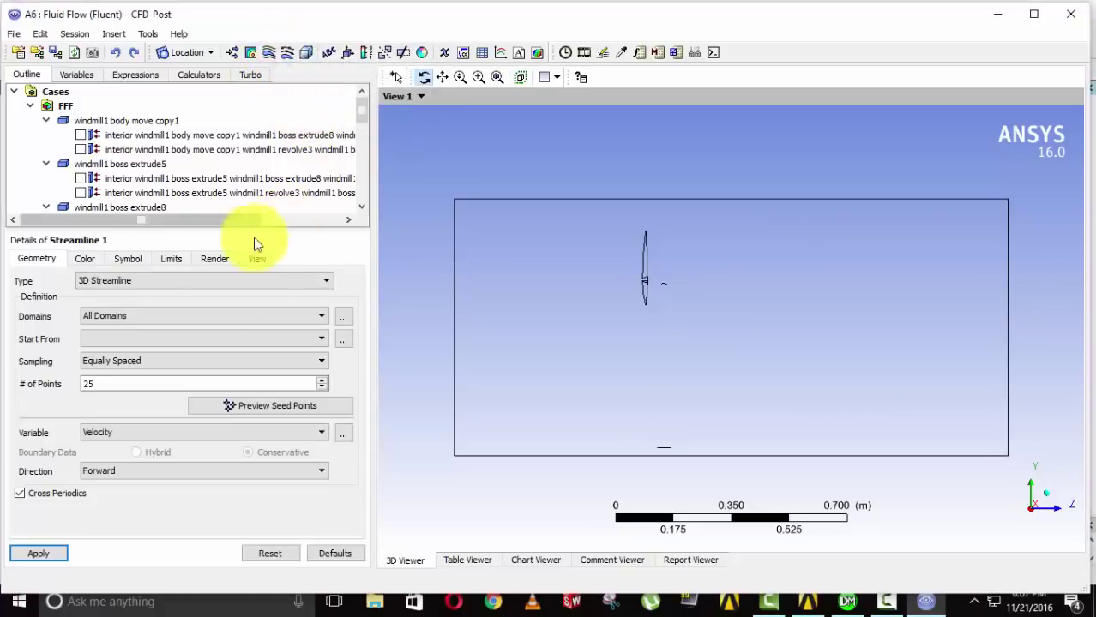
pyautogui.click(101, 342)
pyautogui.scroll(3, 111, 385)
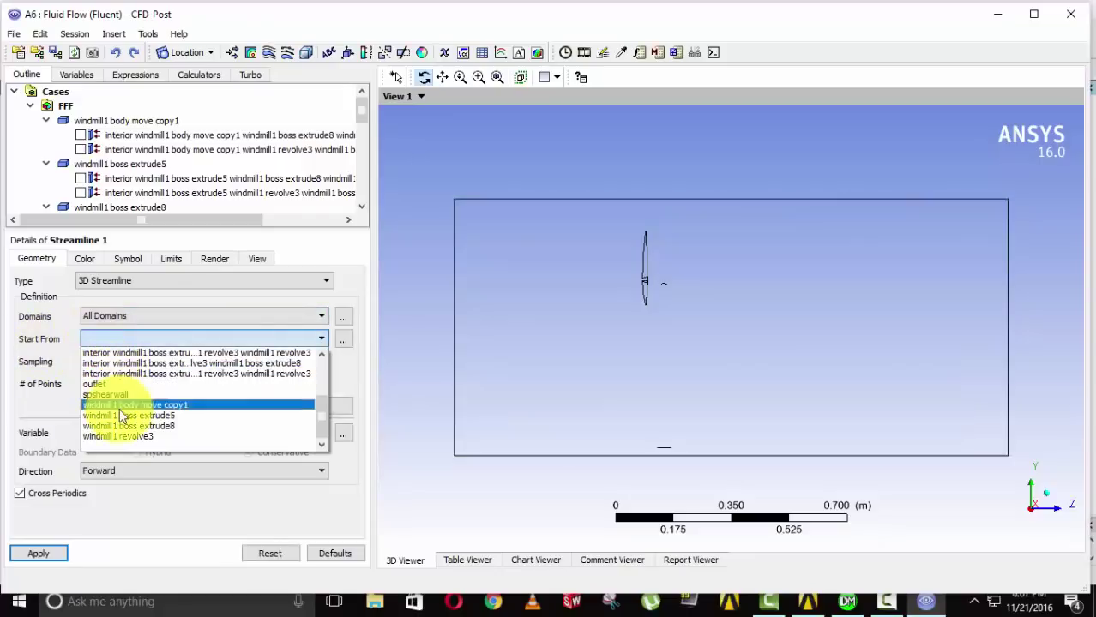
pyautogui.scroll(5, 141, 427)
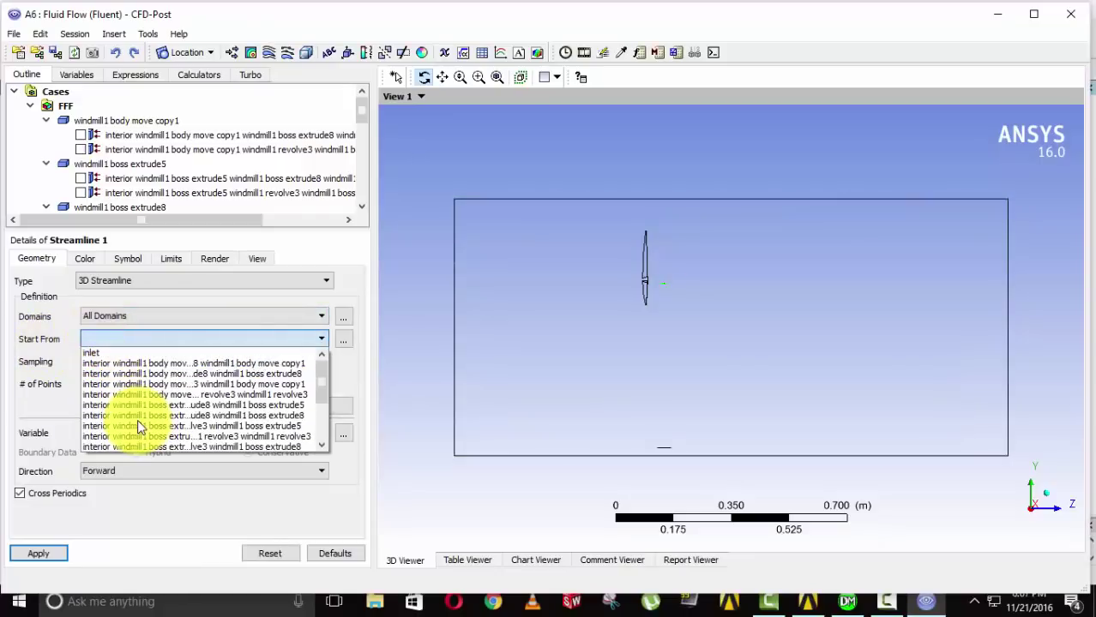
pyautogui.click(96, 360)
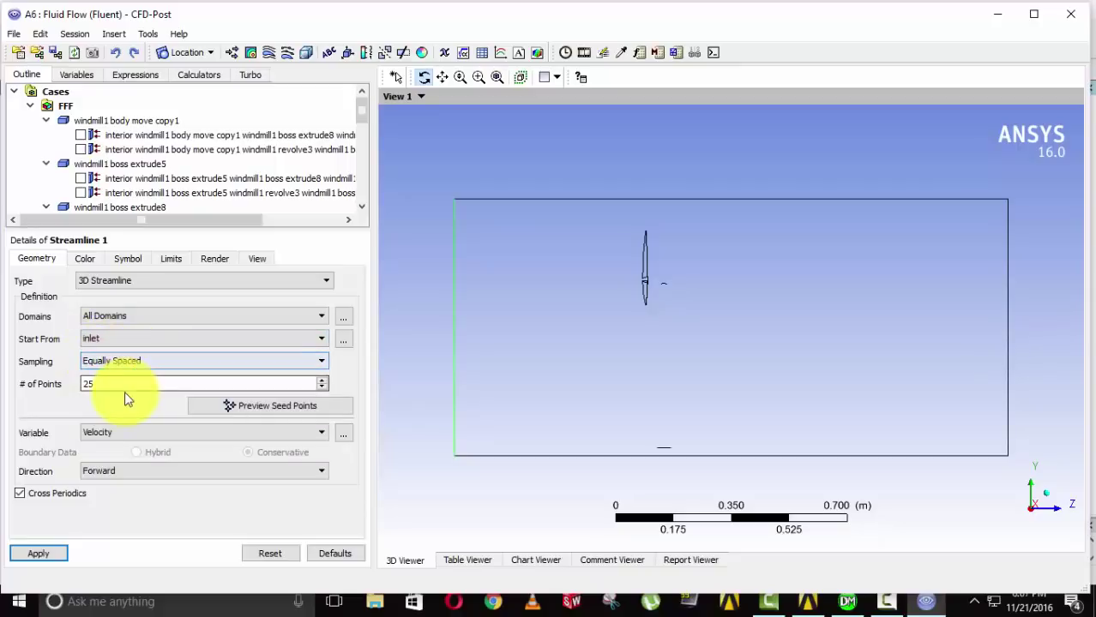
pyautogui.moveTo(120, 386); pyautogui.dragTo(56, 387)
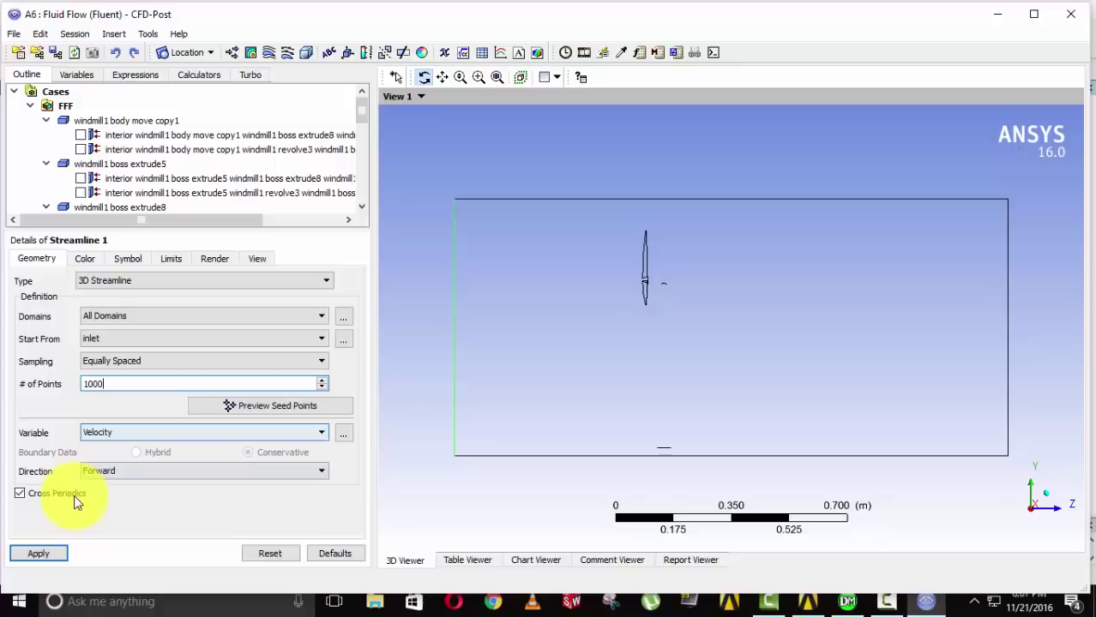
pyautogui.click(38, 553)
# Check the streamline colour and symbol settings, apply, and orbit to a near side-on view.
pyautogui.click(86, 260)
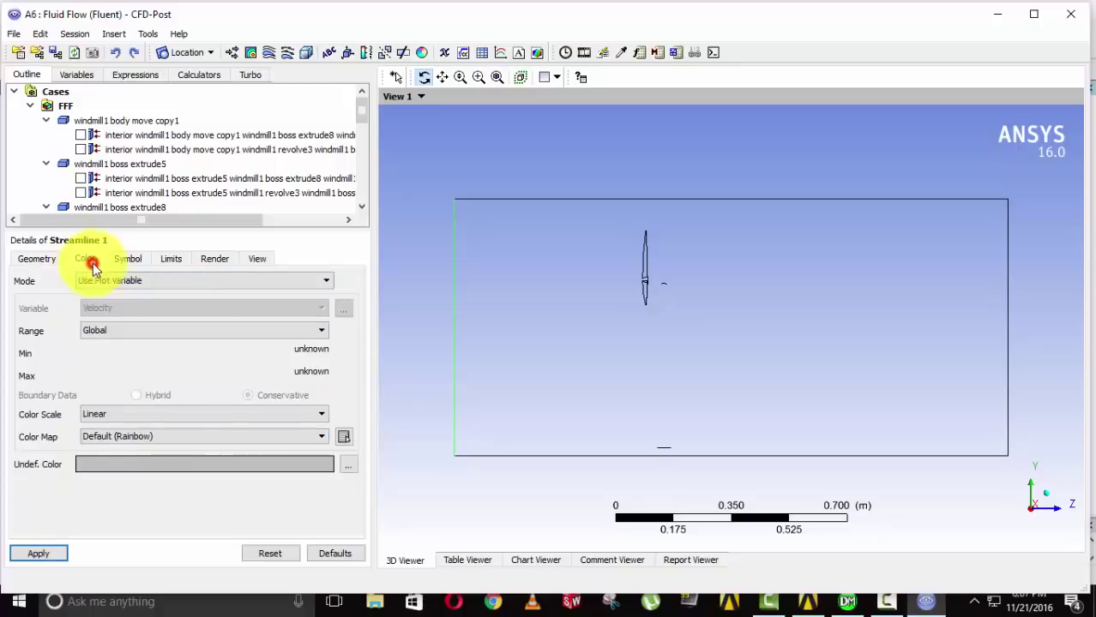
pyautogui.click(122, 262)
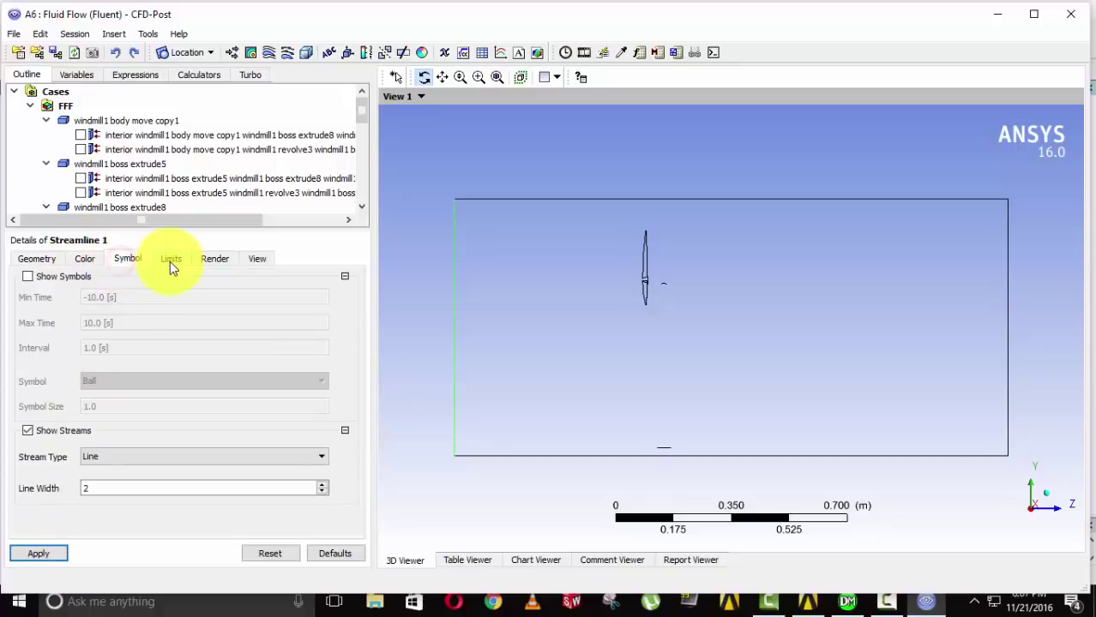
pyautogui.click(25, 260)
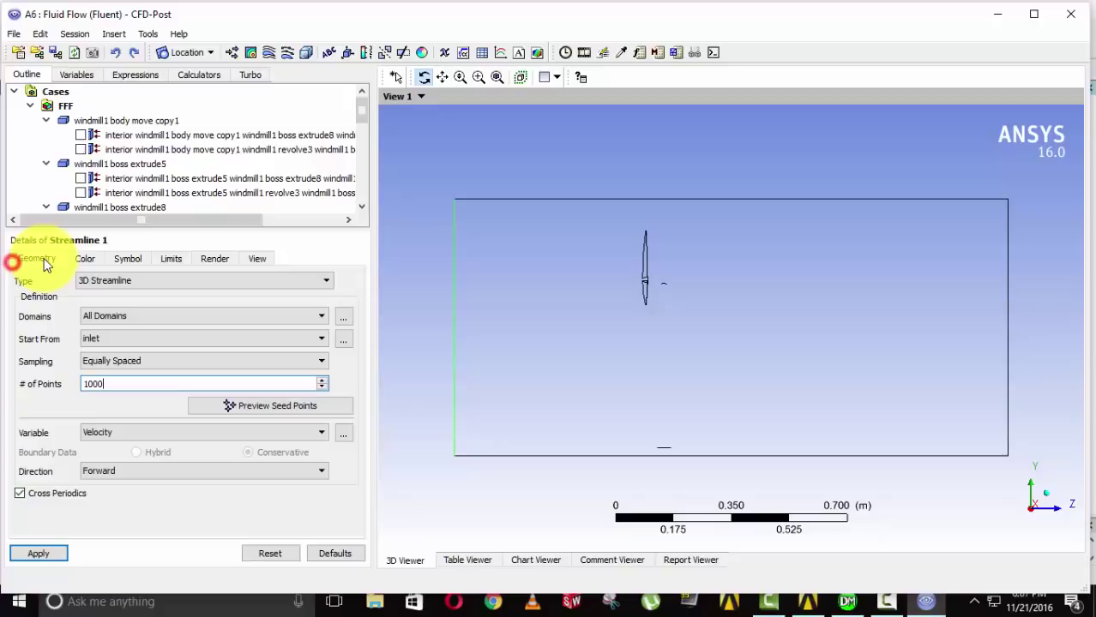
pyautogui.click(38, 554)
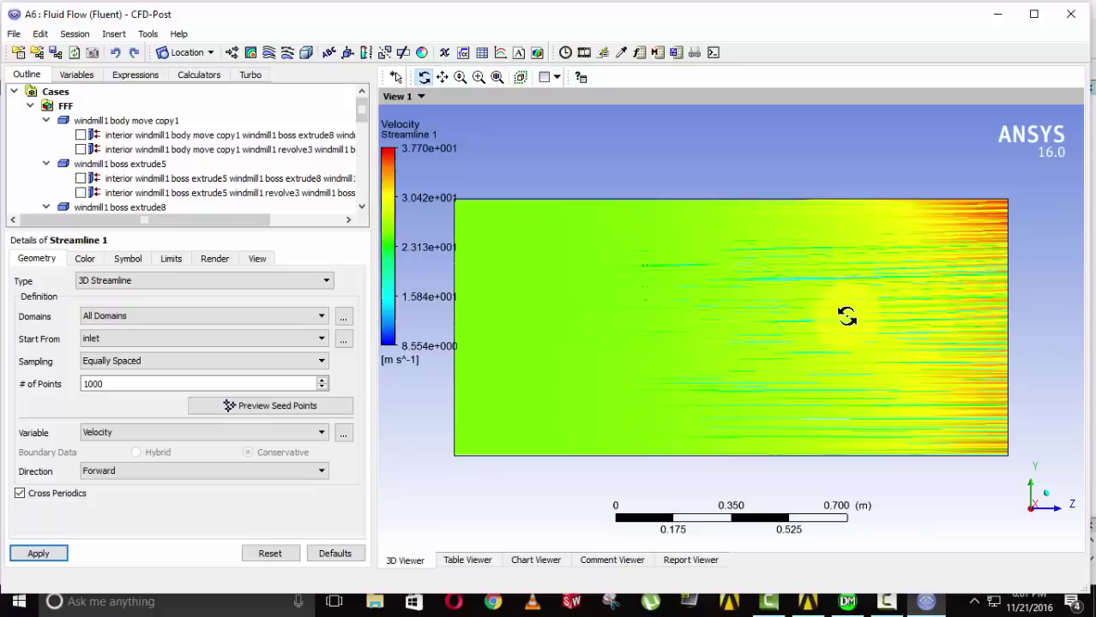
pyautogui.moveTo(1024, 322); pyautogui.dragTo(1092, 343)
pyautogui.press('z')
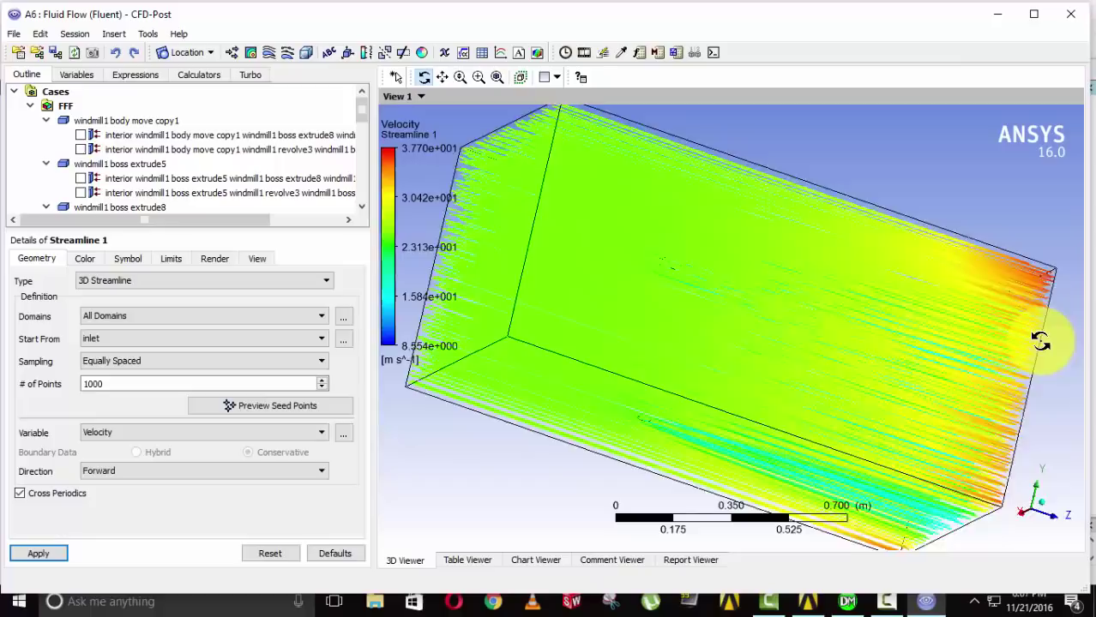
pyautogui.moveTo(1040, 341); pyautogui.dragTo(579, 293)
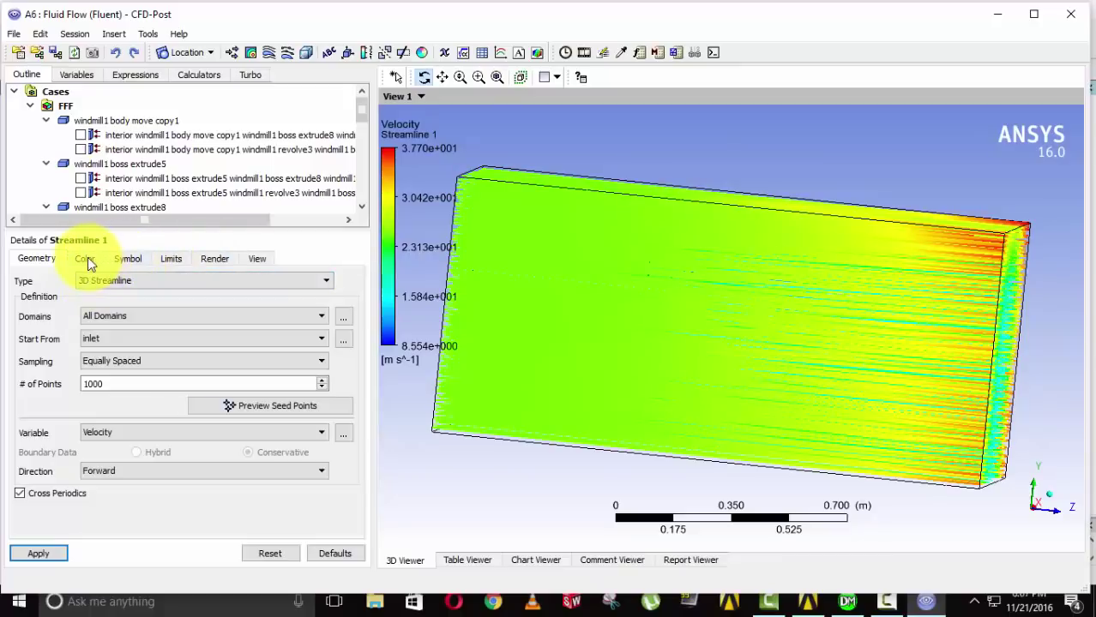
# Turn off Show Streams for Streamline 1 and orbit until the rotor is face-on.
pyautogui.click(123, 260)
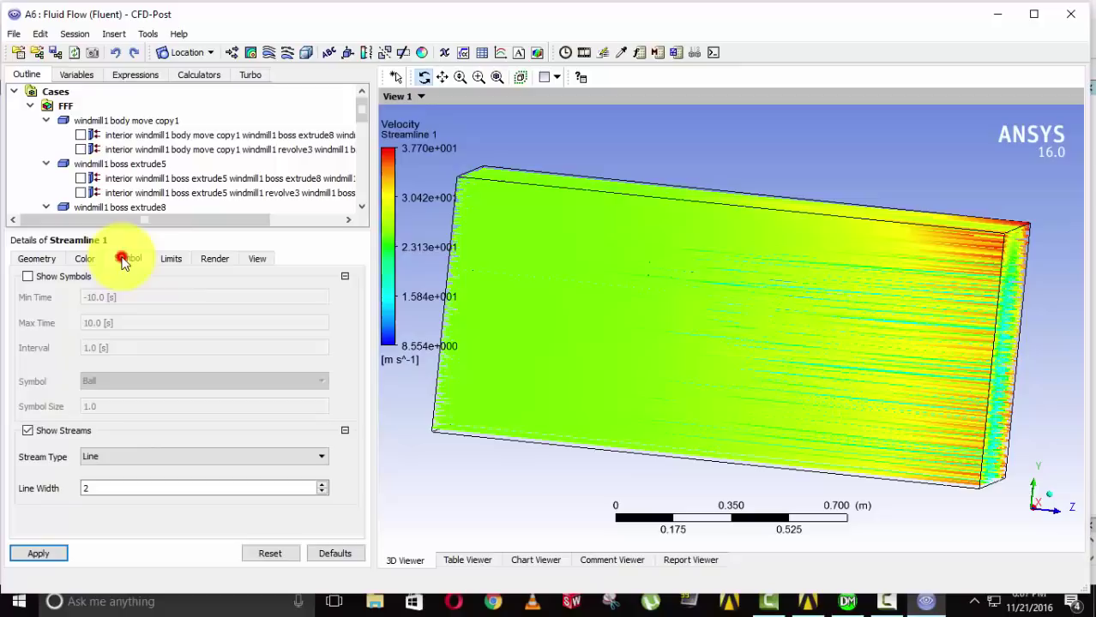
pyautogui.click(28, 431)
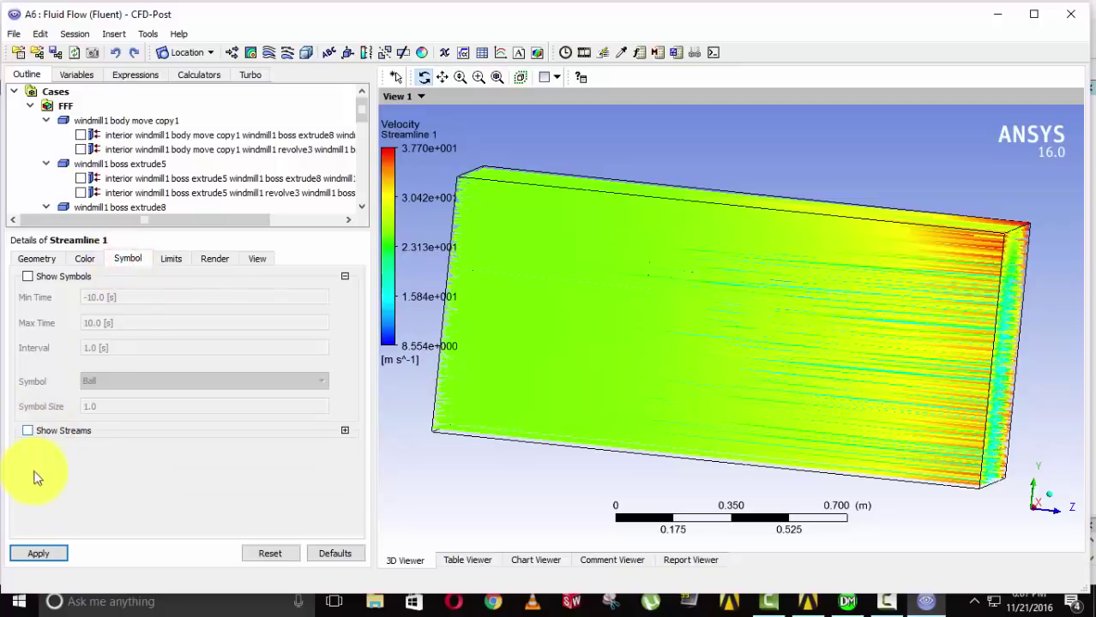
pyautogui.click(50, 555)
pyautogui.moveTo(847, 393); pyautogui.dragTo(876, 386)
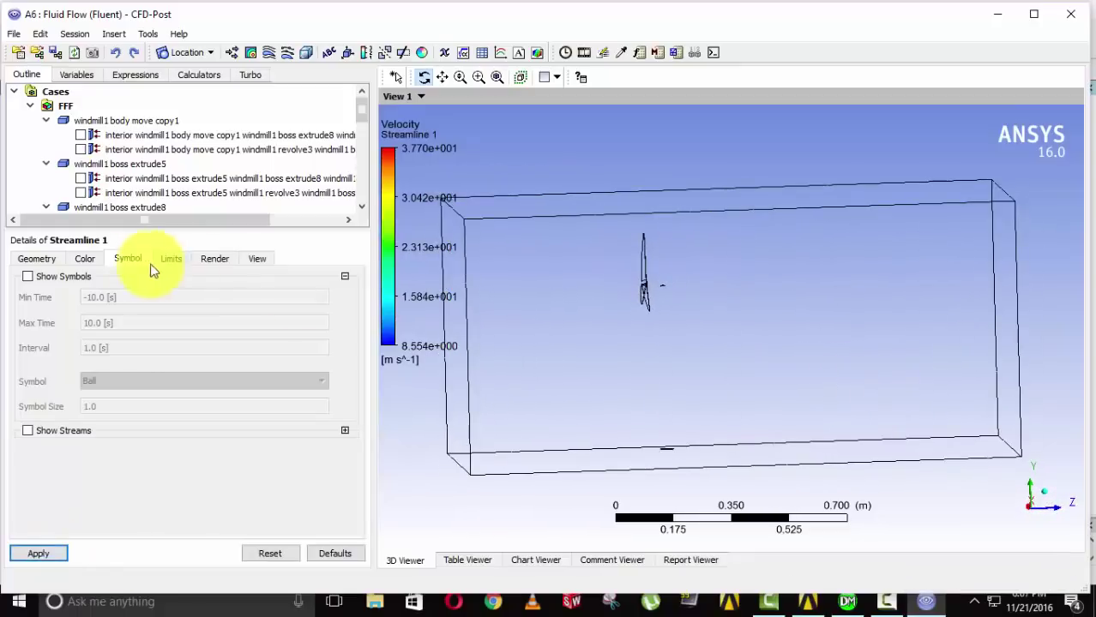
pyautogui.click(41, 261)
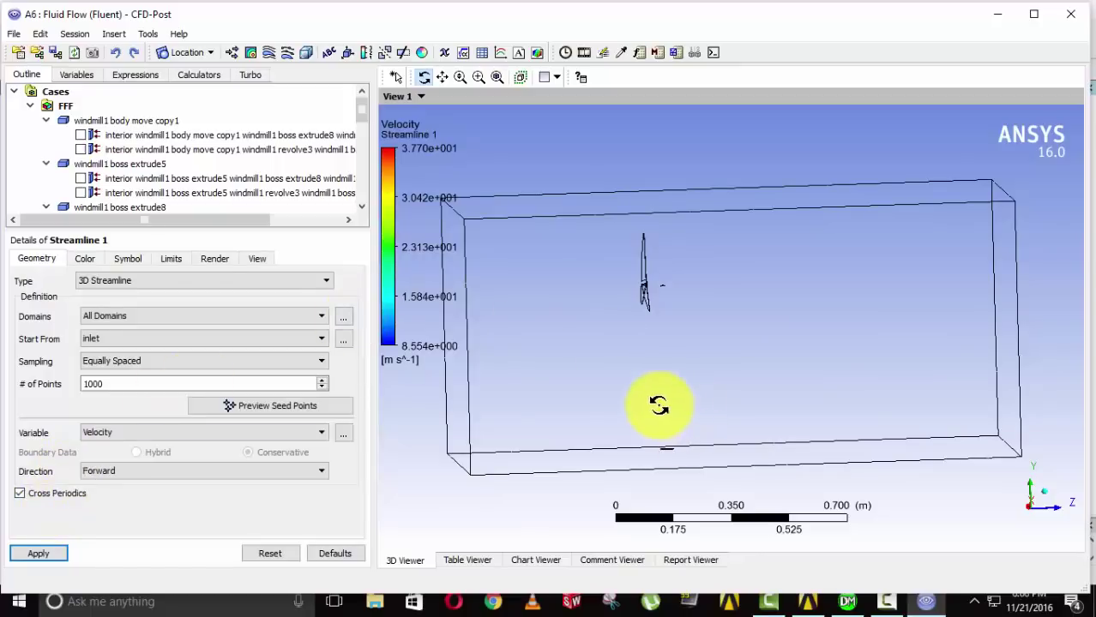
pyautogui.moveTo(659, 405)
pyautogui.mouseDown()
pyautogui.moveTo(724, 391)
pyautogui.moveTo(557, 394)
pyautogui.moveTo(682, 386)
pyautogui.moveTo(678, 303)
pyautogui.moveTo(664, 334)
pyautogui.mouseUp()
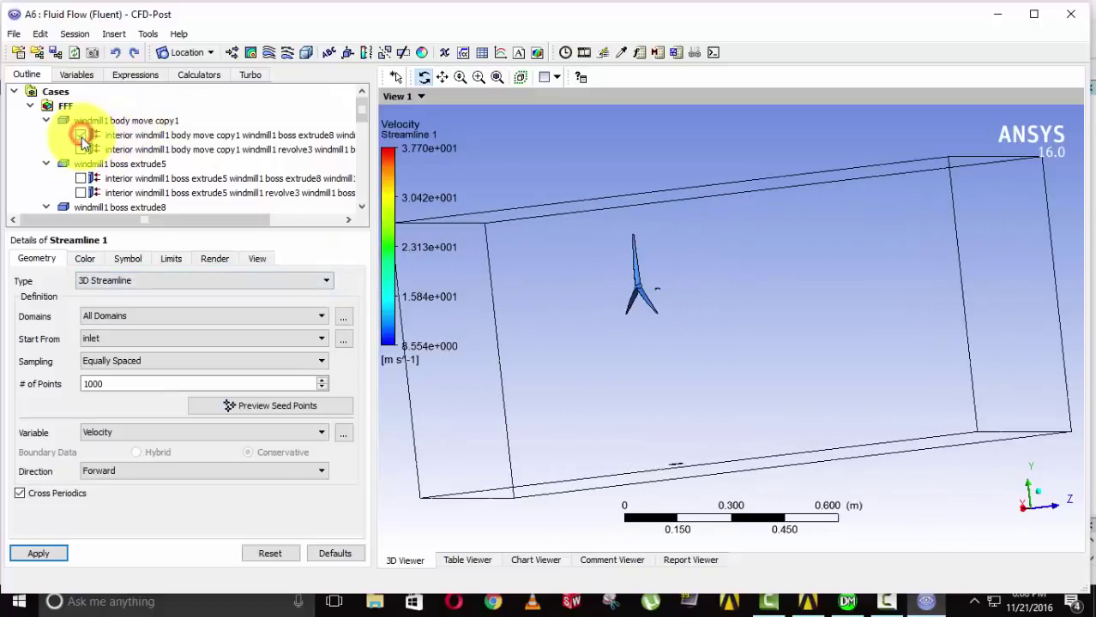
# Show the windmill blade, tower and hub surfaces, then orbit to a side-on view.
pyautogui.click(81, 136)
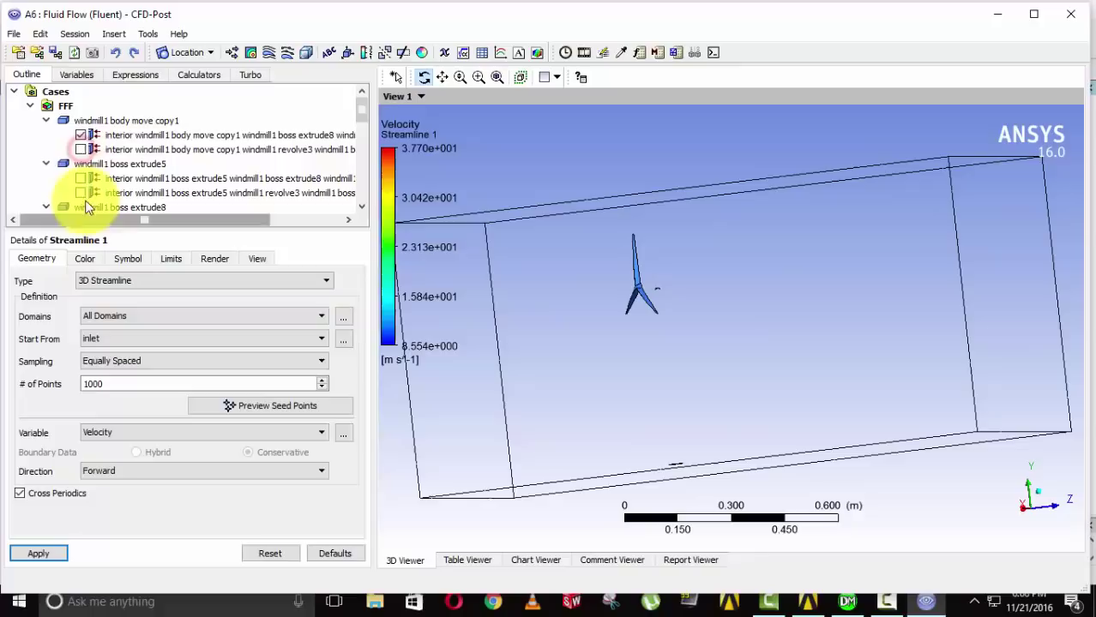
pyautogui.click(81, 180)
pyautogui.scroll(-1, 82, 183)
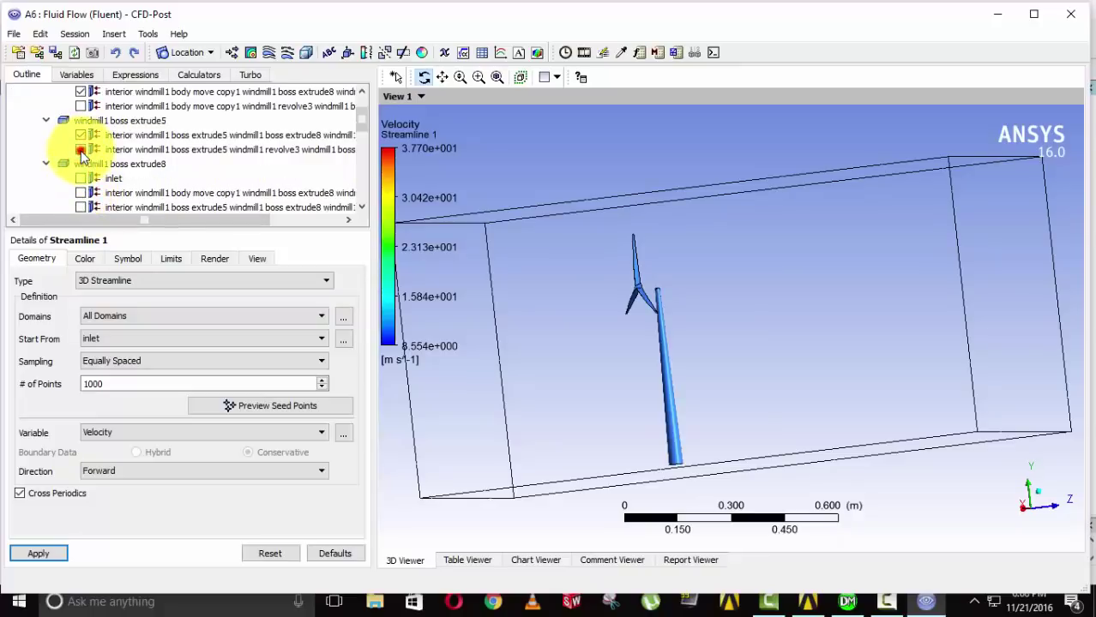
pyautogui.click(81, 180)
pyautogui.click(81, 180)
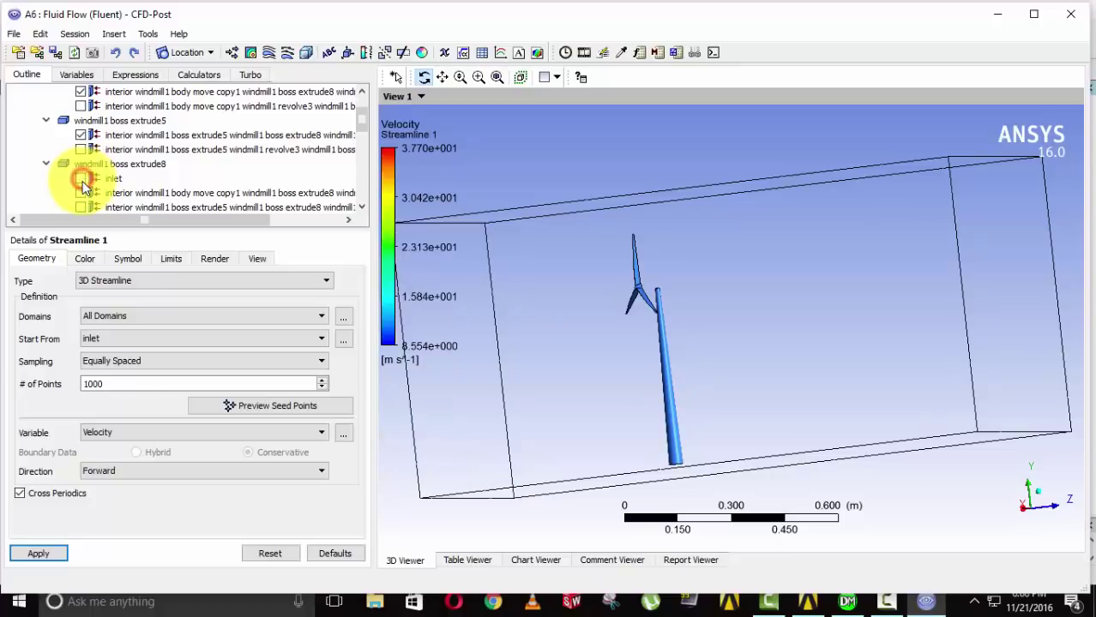
pyautogui.scroll(-1, 82, 176)
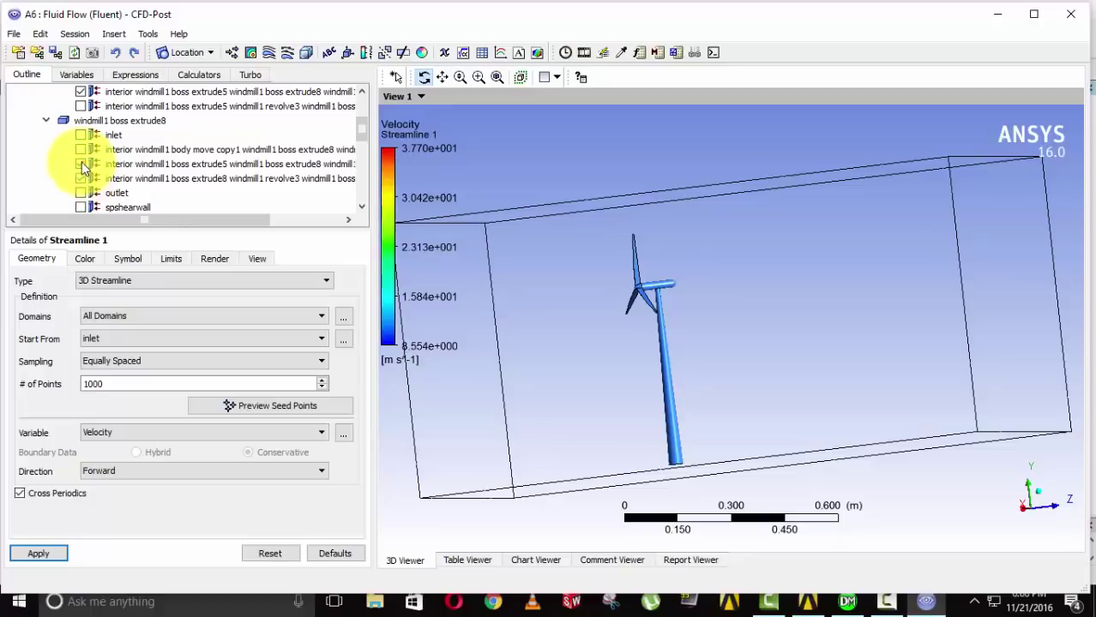
pyautogui.click(80, 176)
pyautogui.moveTo(492, 259); pyautogui.dragTo(631, 244)
# Play an endlessly repeating quick animation of Streamline 1.
pyautogui.click(583, 52)
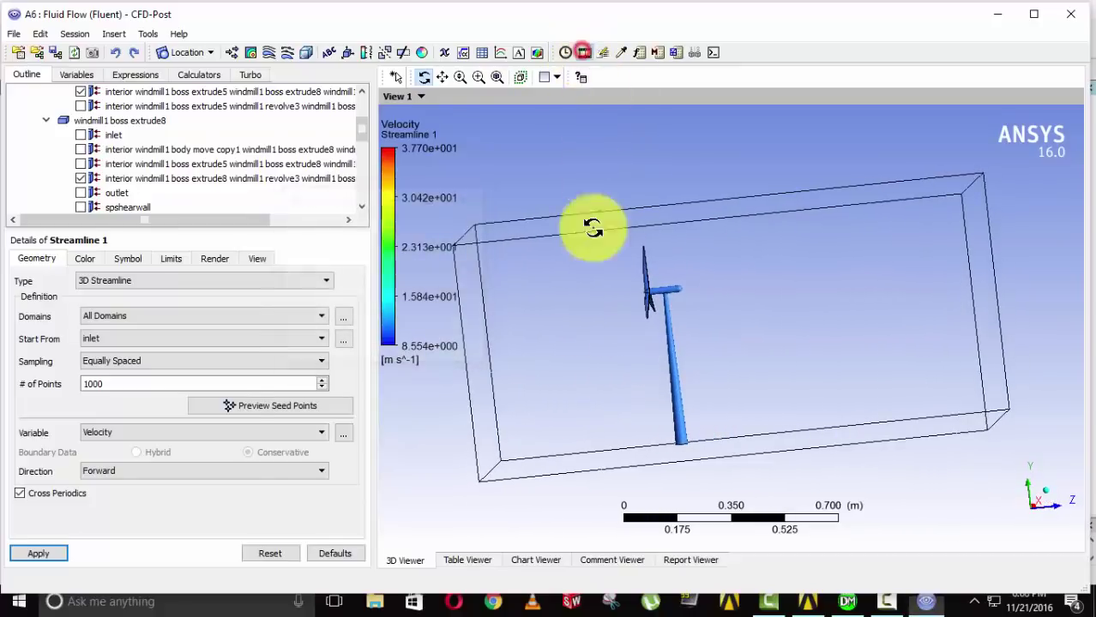
pyautogui.click(78, 221)
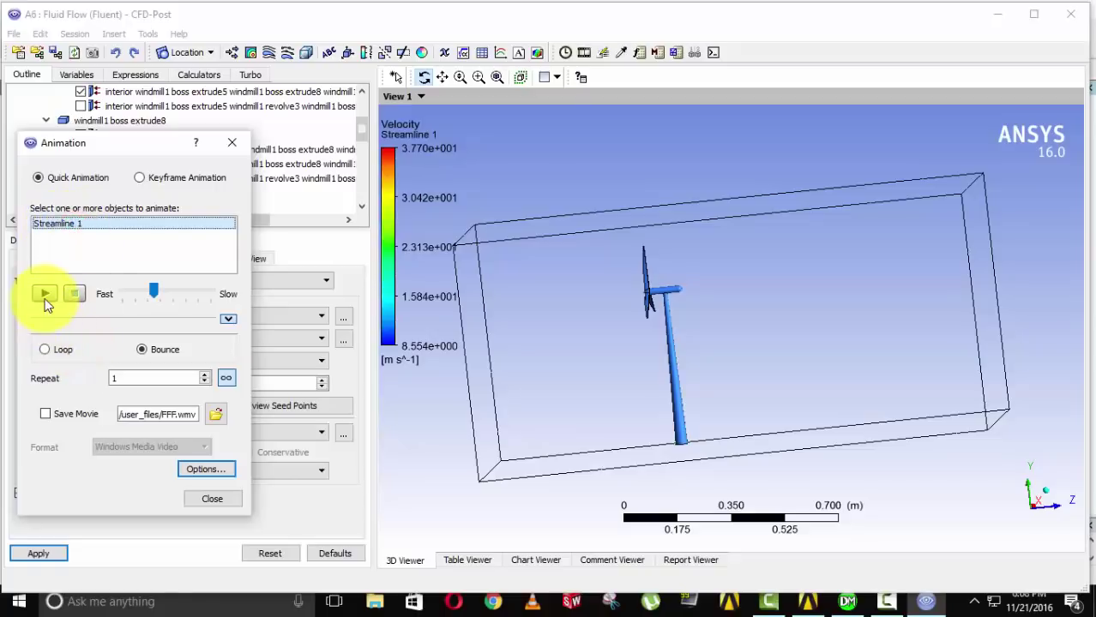
pyautogui.click(227, 379)
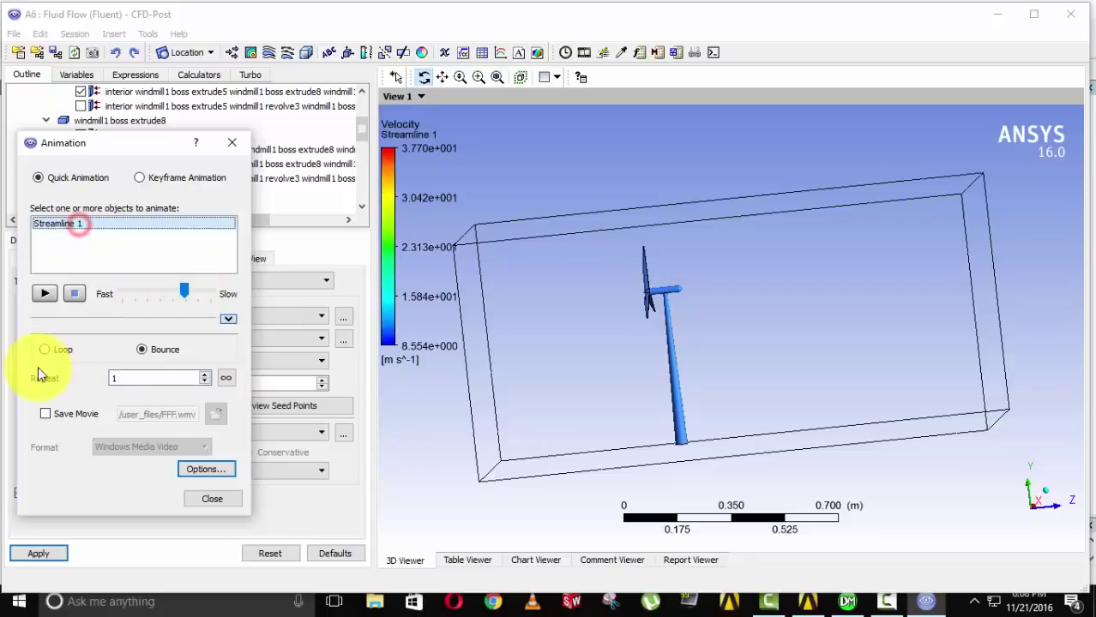
pyautogui.click(43, 294)
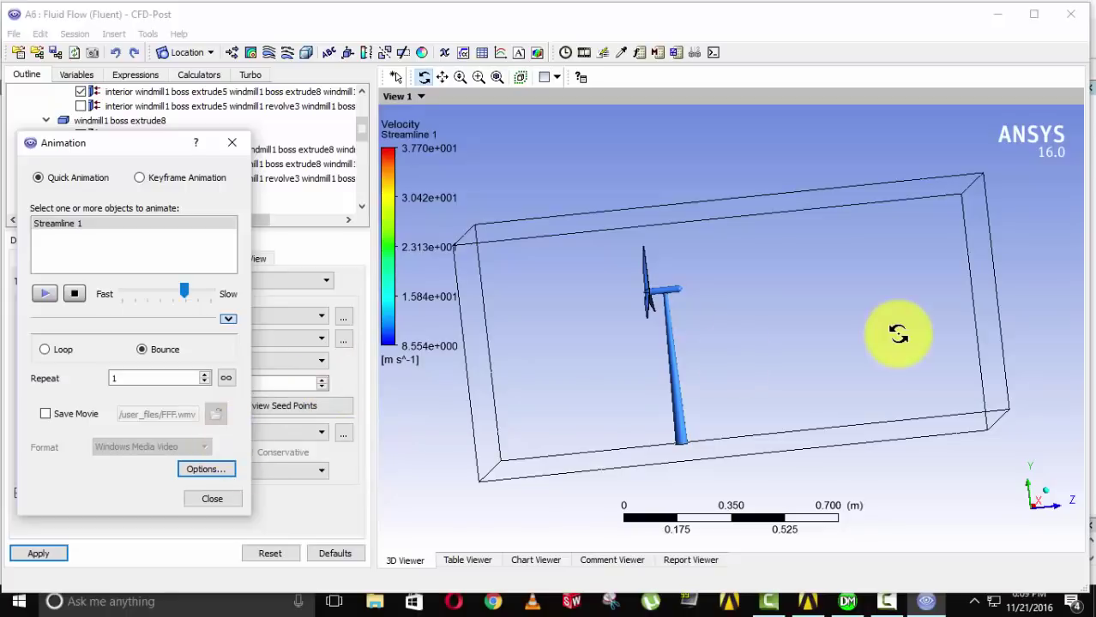
pyautogui.click(823, 339)
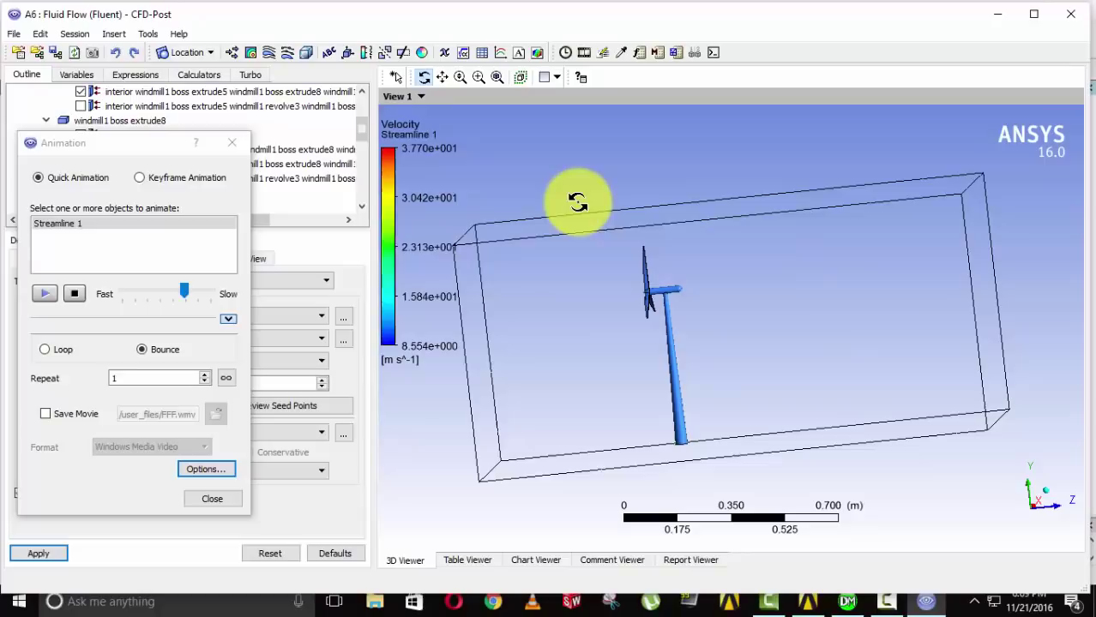
# Switch to the View From -Y camera, replay the Streamline 1 animation, then stop it.
pyautogui.rightClick(630, 174)
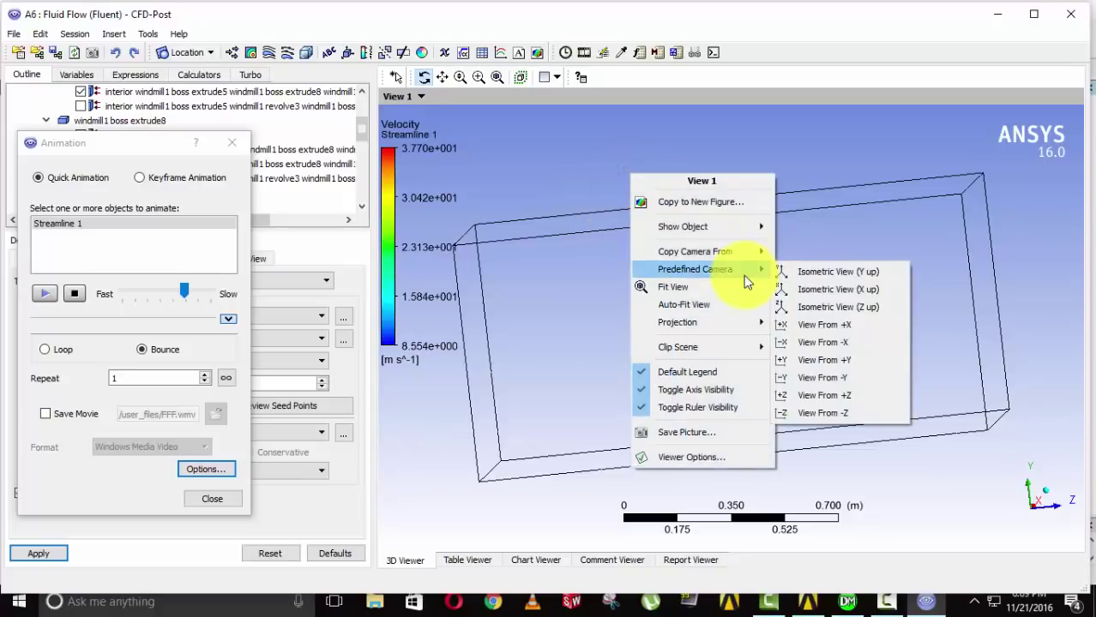
pyautogui.moveTo(743, 272)
pyautogui.click(836, 374)
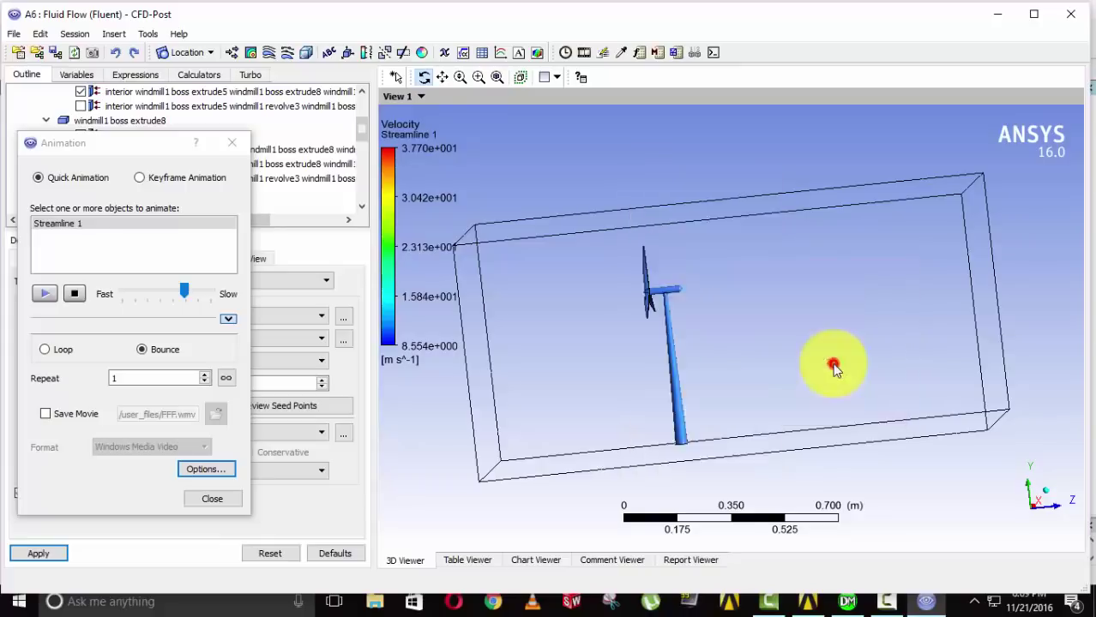
pyautogui.click(40, 299)
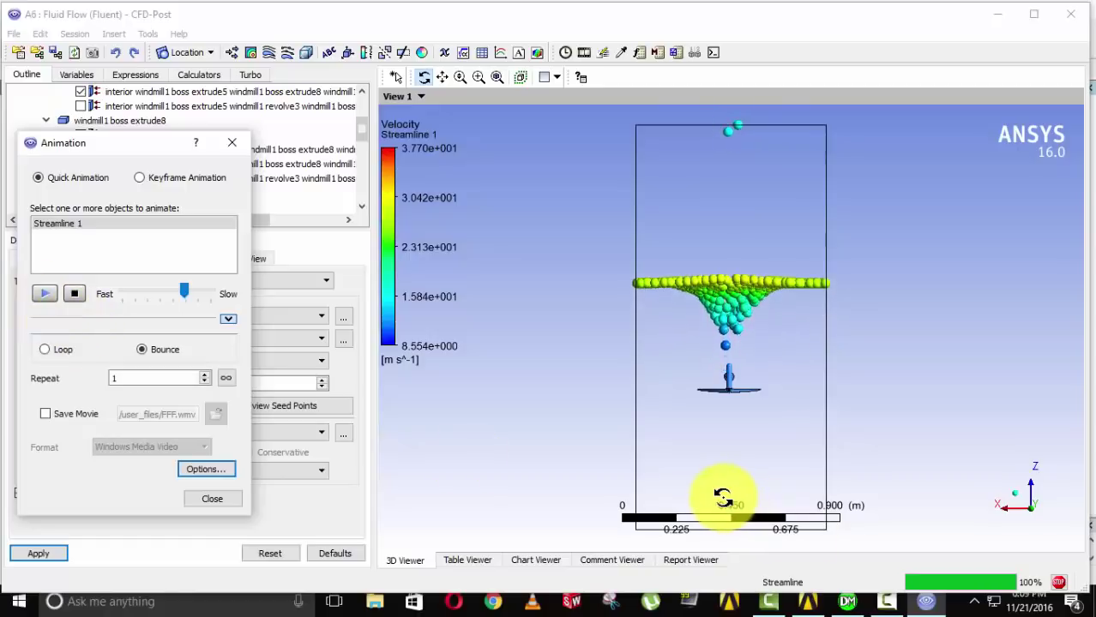
pyautogui.click(36, 296)
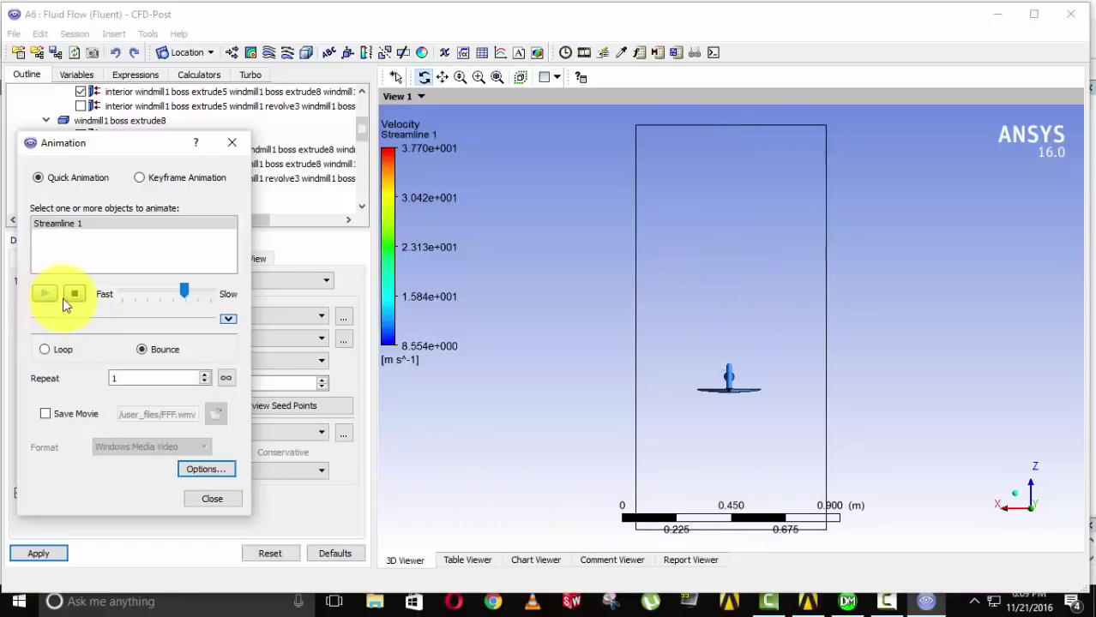